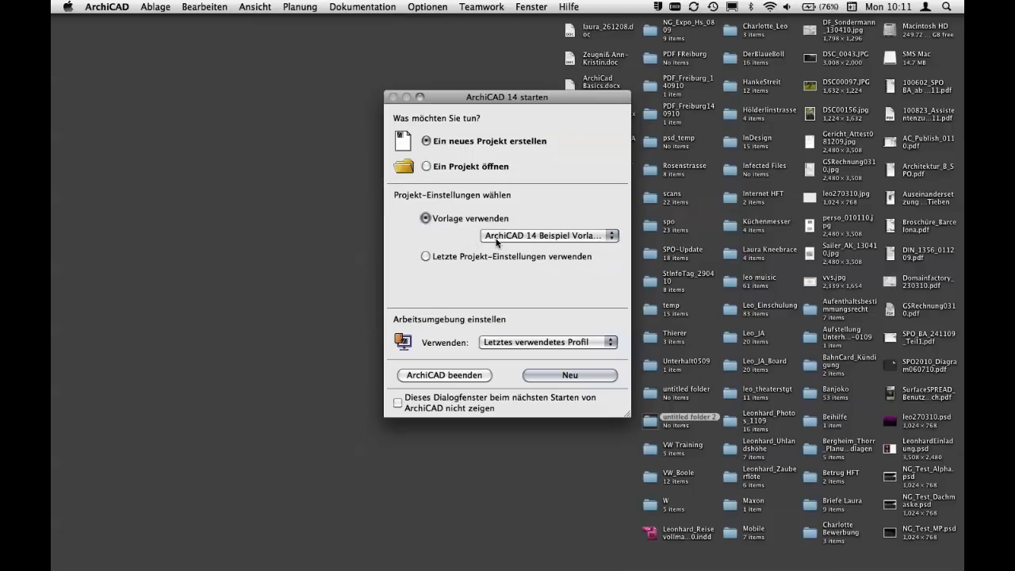
# - Start a new project with Standard-Profil 14 as the work environment
pyautogui.click(558, 343)
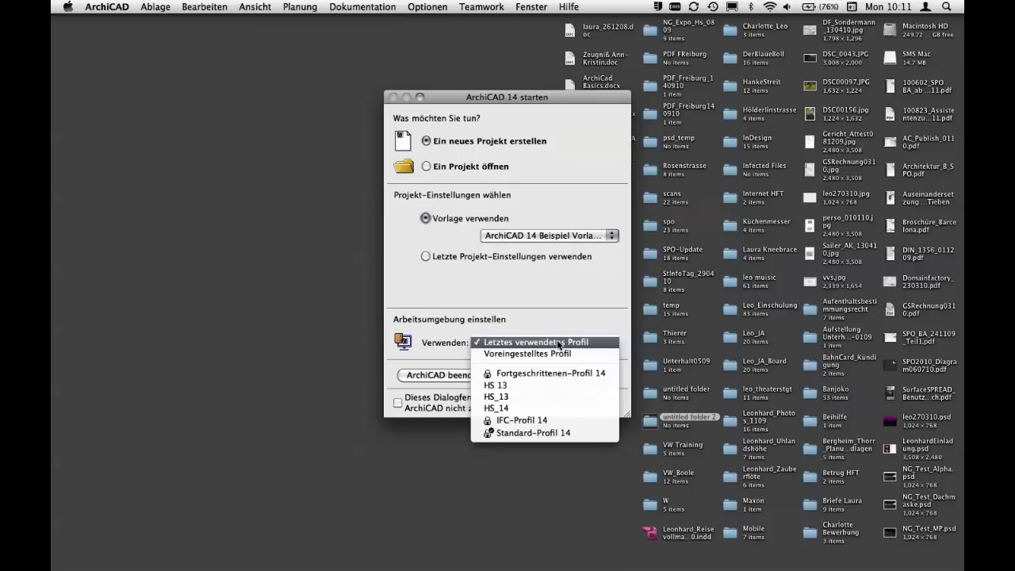
pyautogui.click(574, 434)
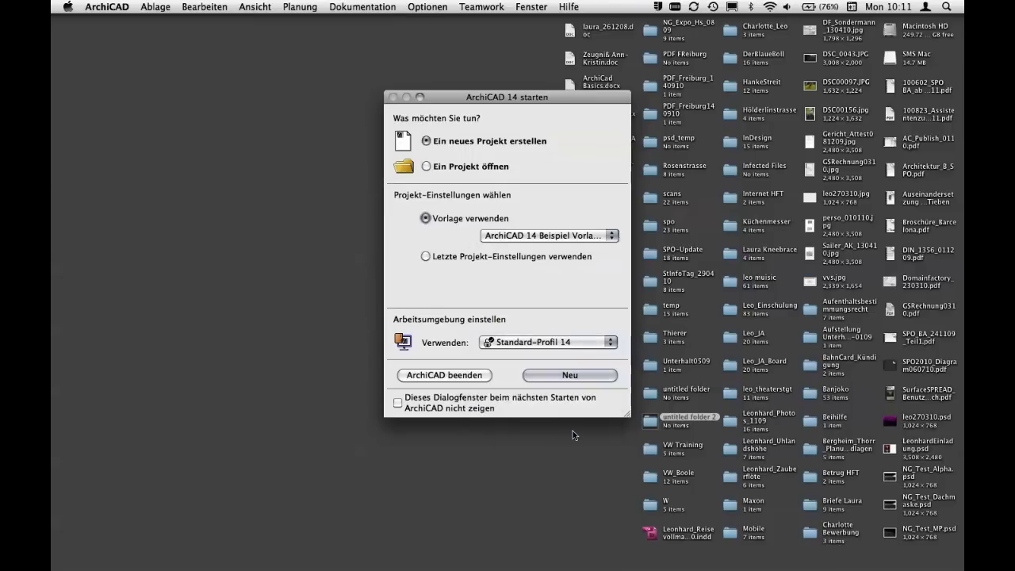
pyautogui.click(574, 378)
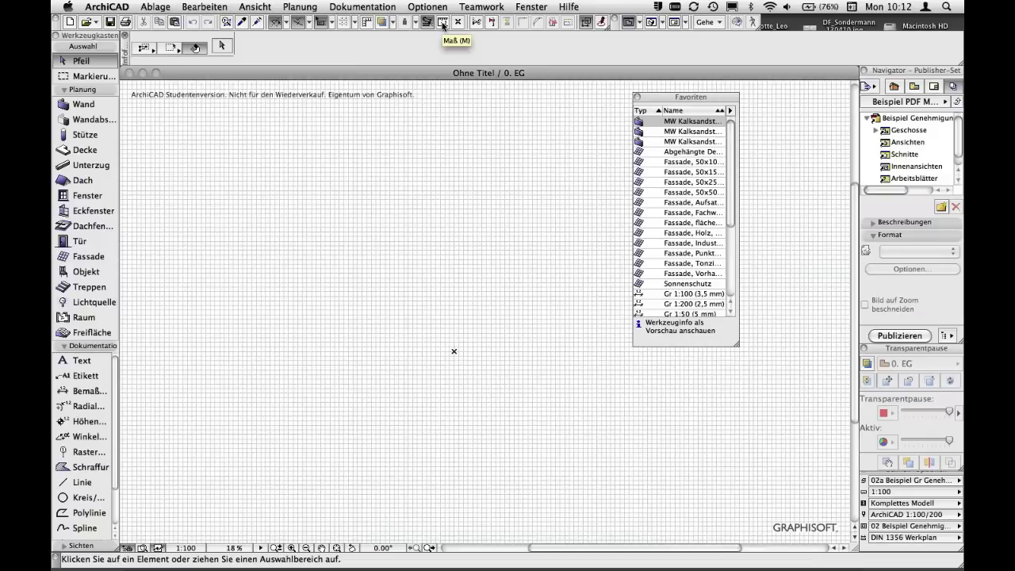
# - Close the Favoriten palette and turn off the Konstruktionsraster on the 0. EG plan
pyautogui.click(635, 96)
pyautogui.click(255, 6)
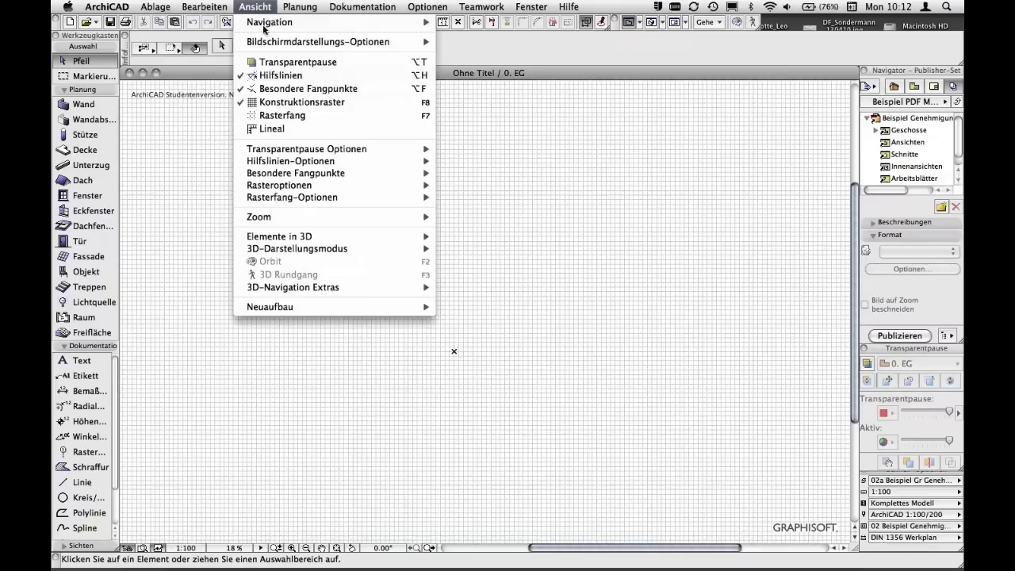
pyautogui.click(298, 106)
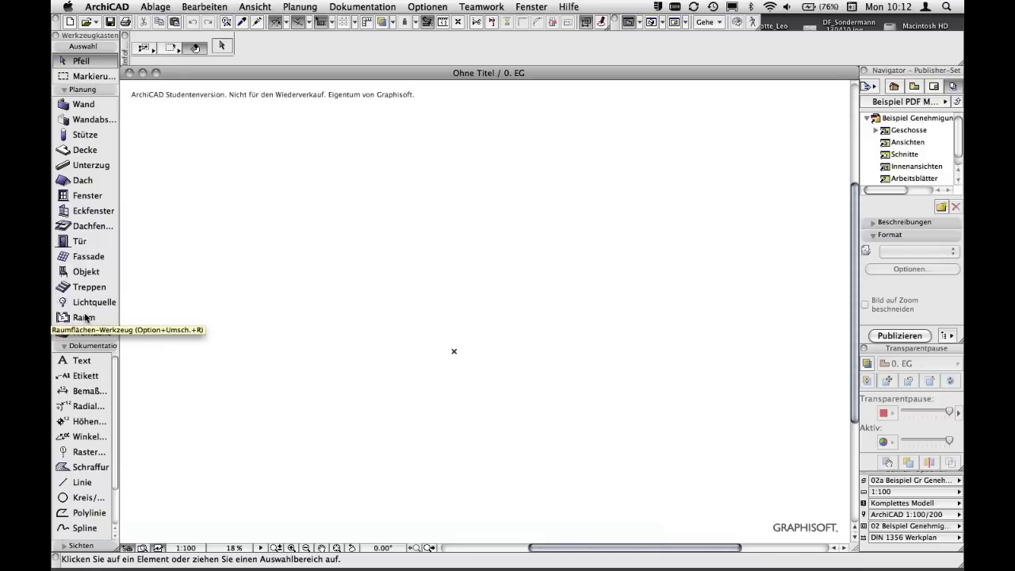
pyautogui.click(435, 10)
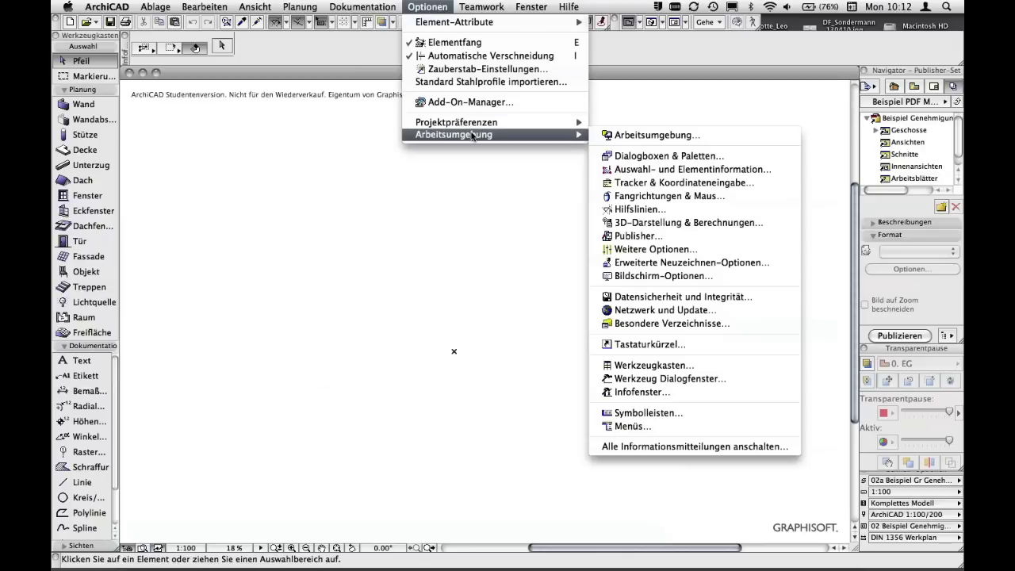
pyautogui.moveTo(453, 134)
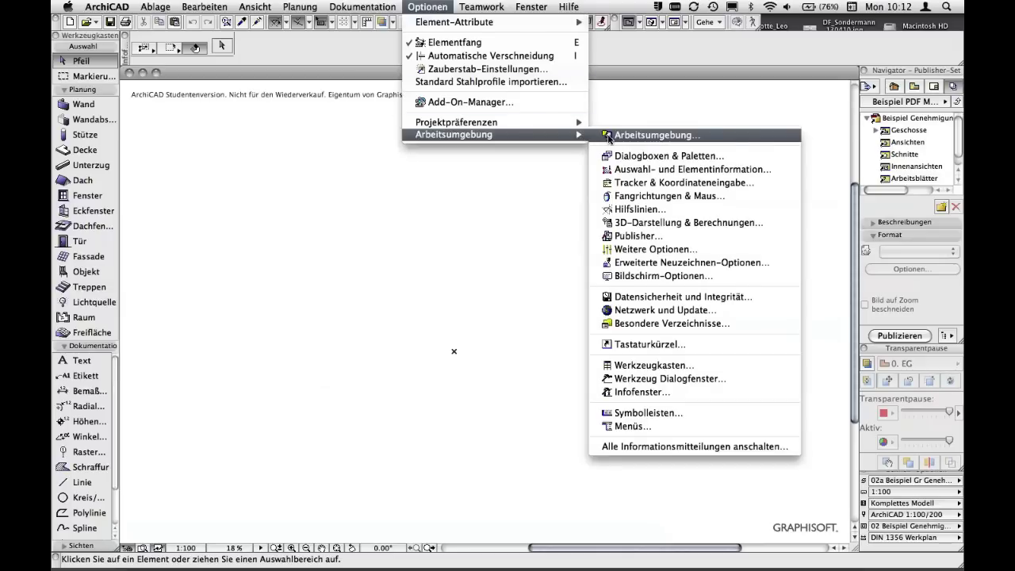
# - Apply the Fortgeschrittenen-Profil 14 work environment, including its schemes
pyautogui.click(612, 138)
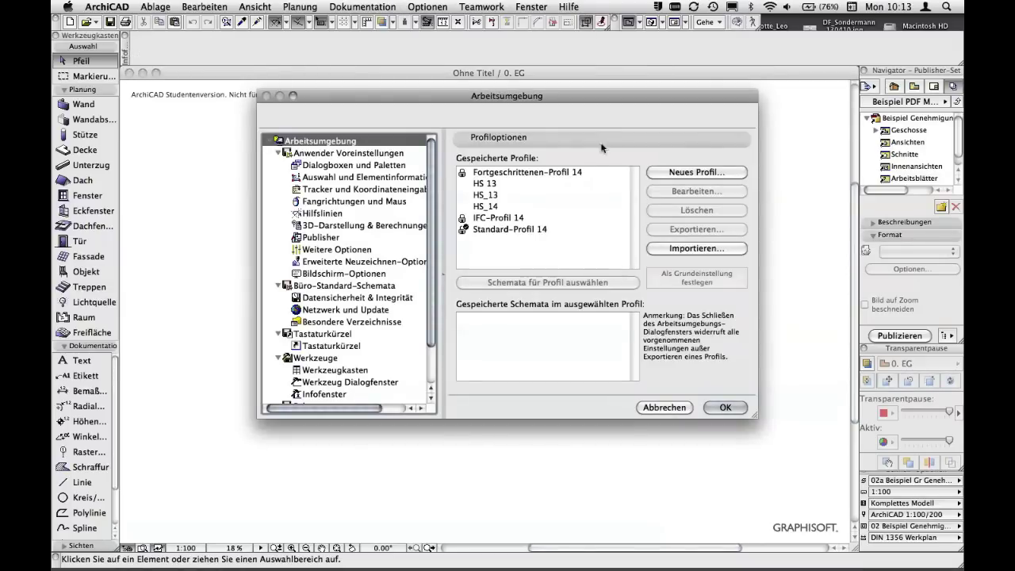
pyautogui.click(538, 174)
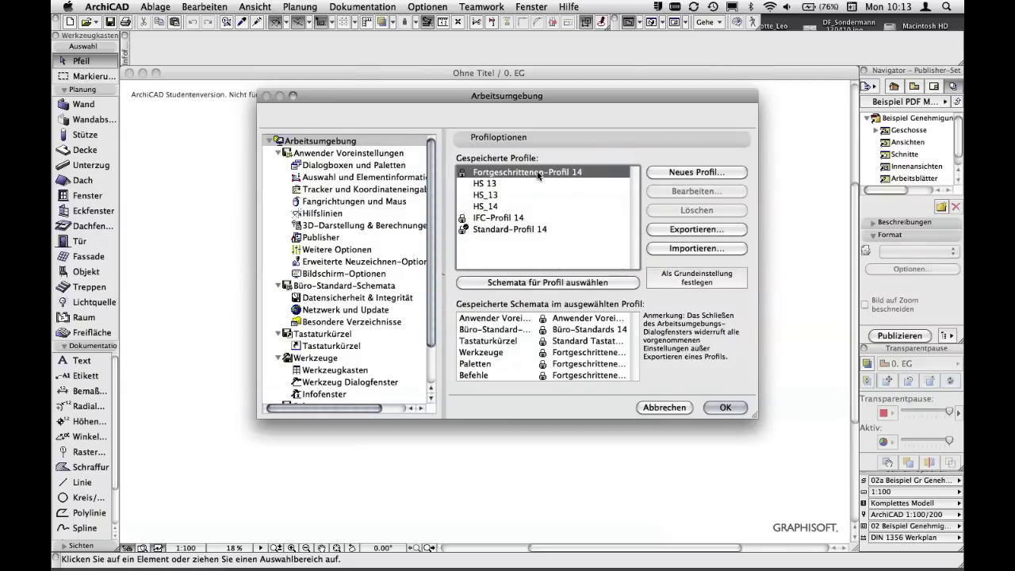
pyautogui.click(581, 284)
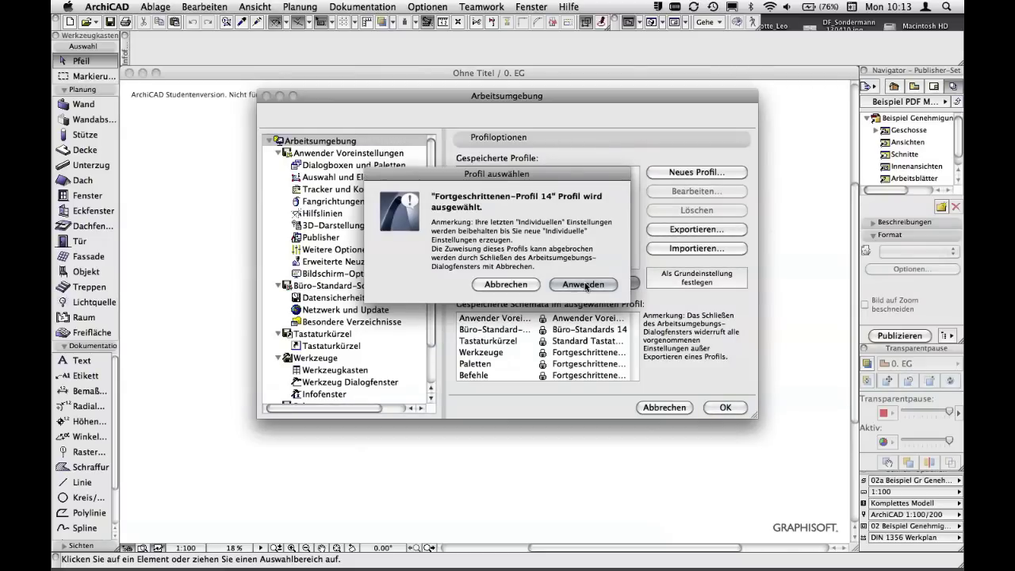
pyautogui.click(620, 283)
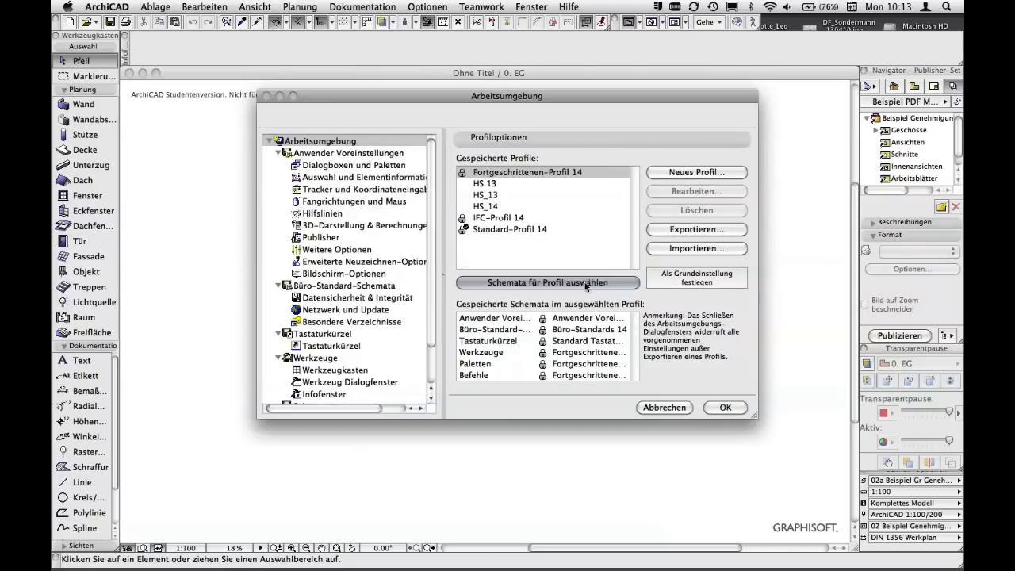
pyautogui.click(725, 407)
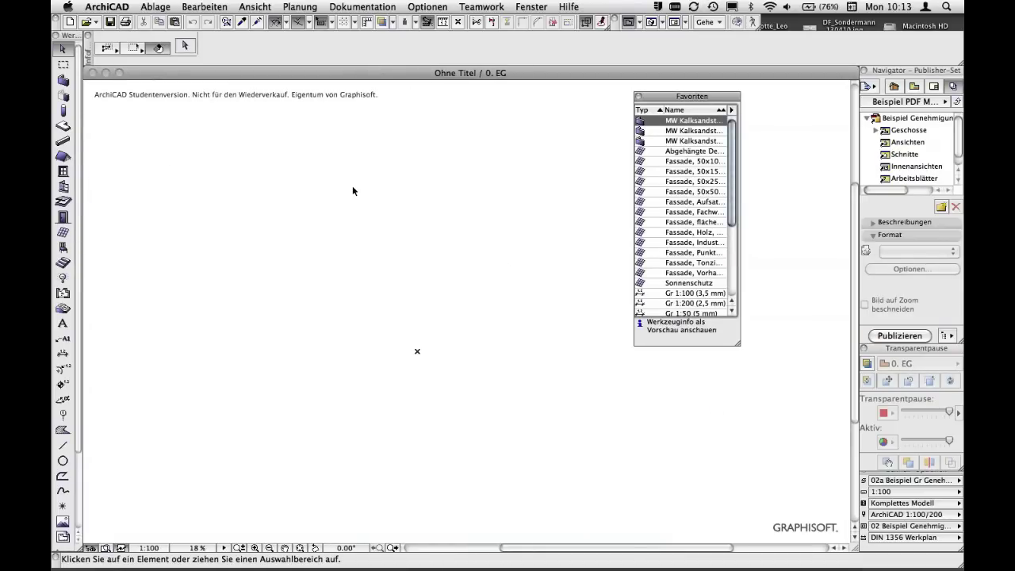
# - Close the Favoriten palette and browse the Ablage and Bearbeiten menus without choosing anything
pyautogui.click(638, 96)
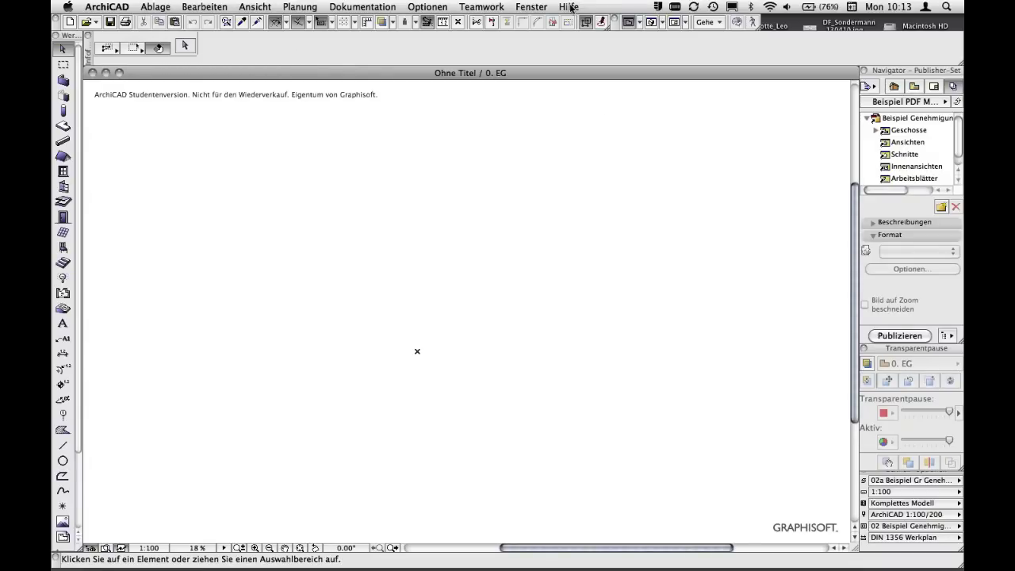
pyautogui.click(151, 9)
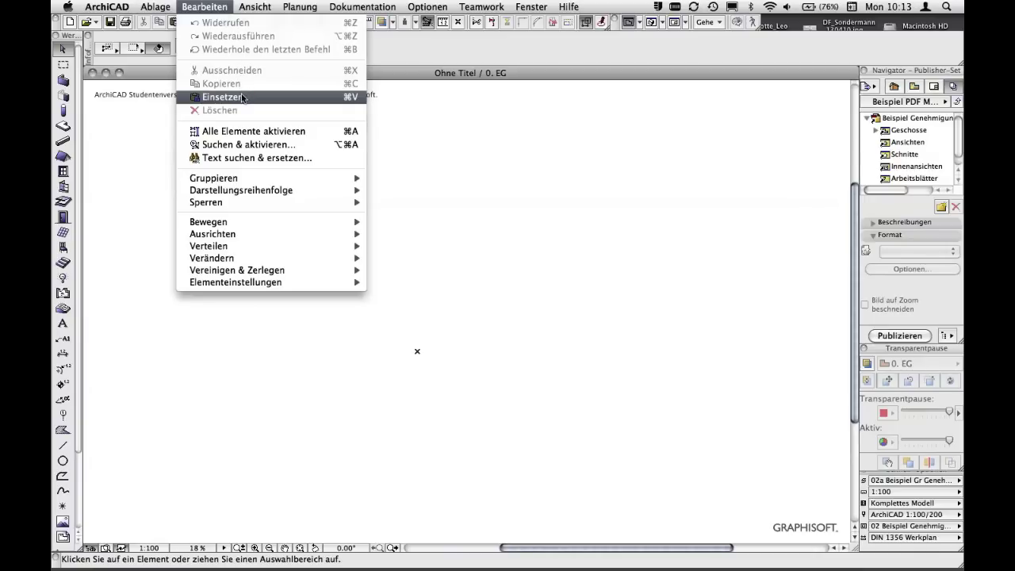
pyautogui.click(213, 15)
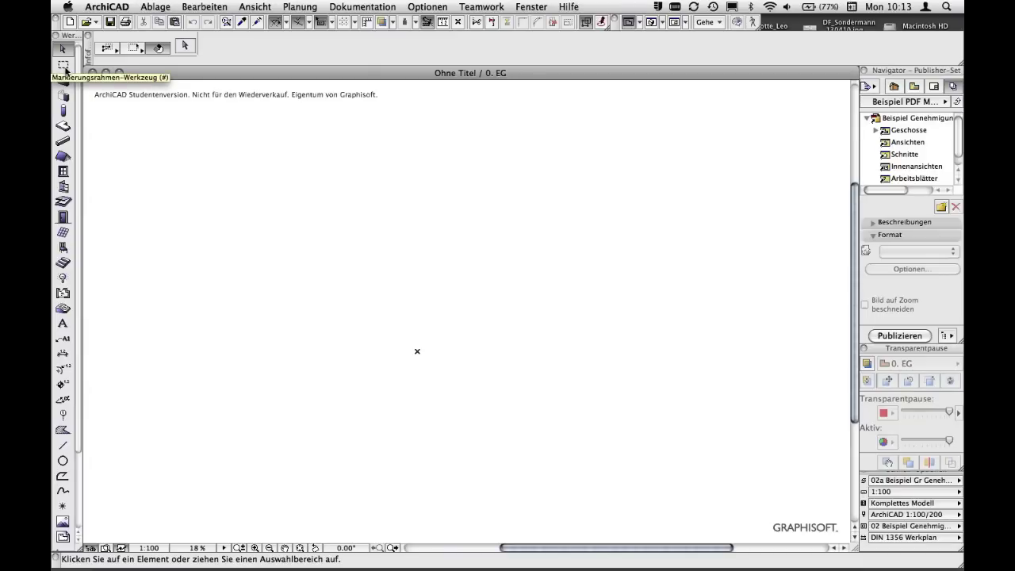
pyautogui.click(65, 81)
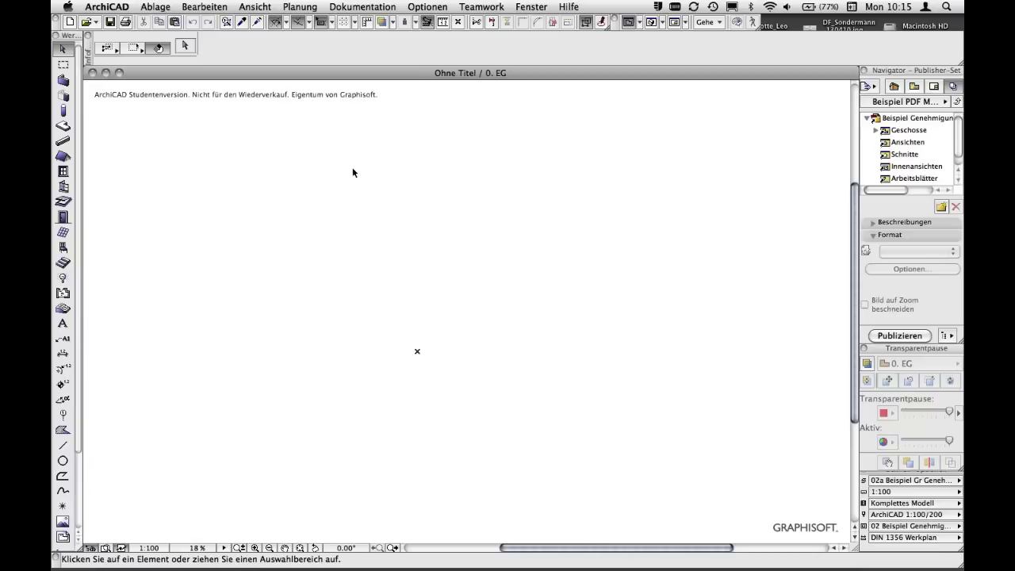
# - Draw two crossing straight lines with the Linie tool and start a third line
pyautogui.click(65, 449)
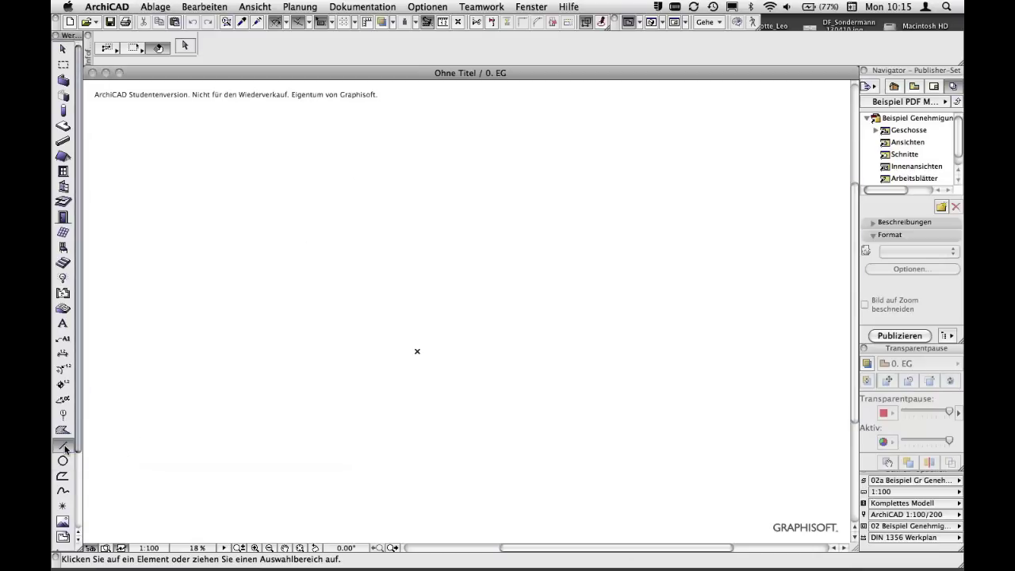
pyautogui.click(271, 394)
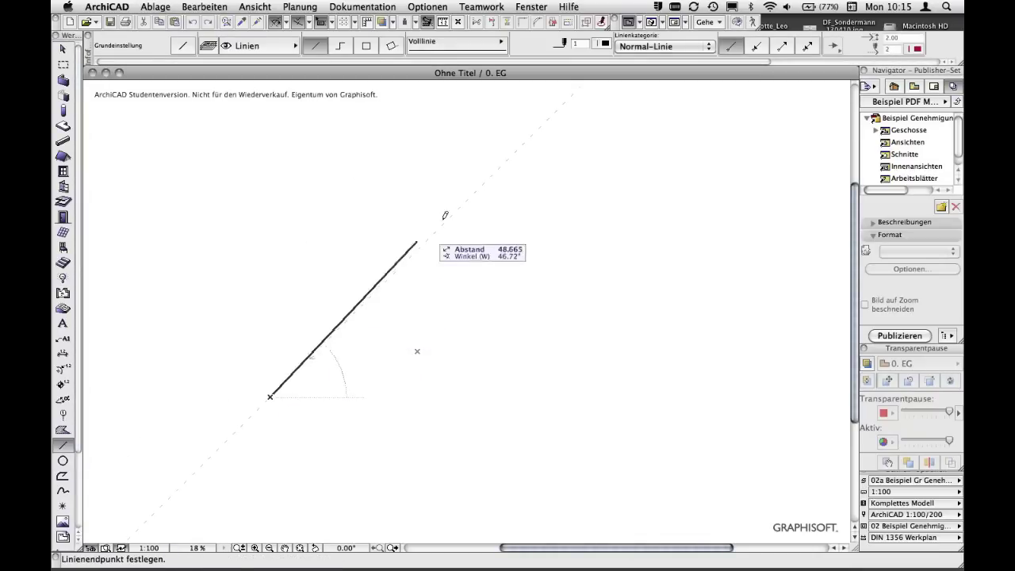
pyautogui.click(736, 291)
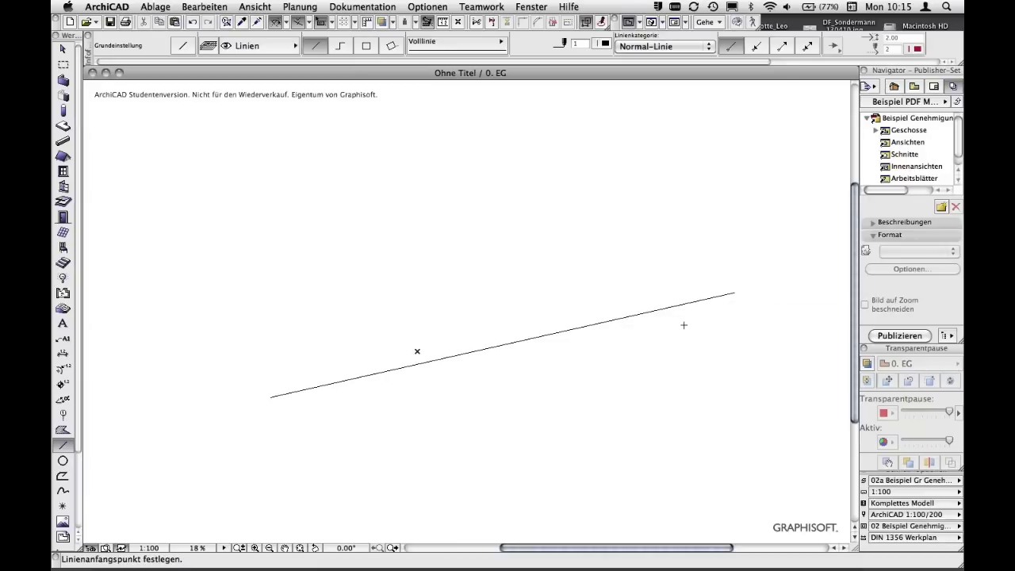
pyautogui.click(358, 211)
pyautogui.click(646, 399)
pyautogui.click(333, 322)
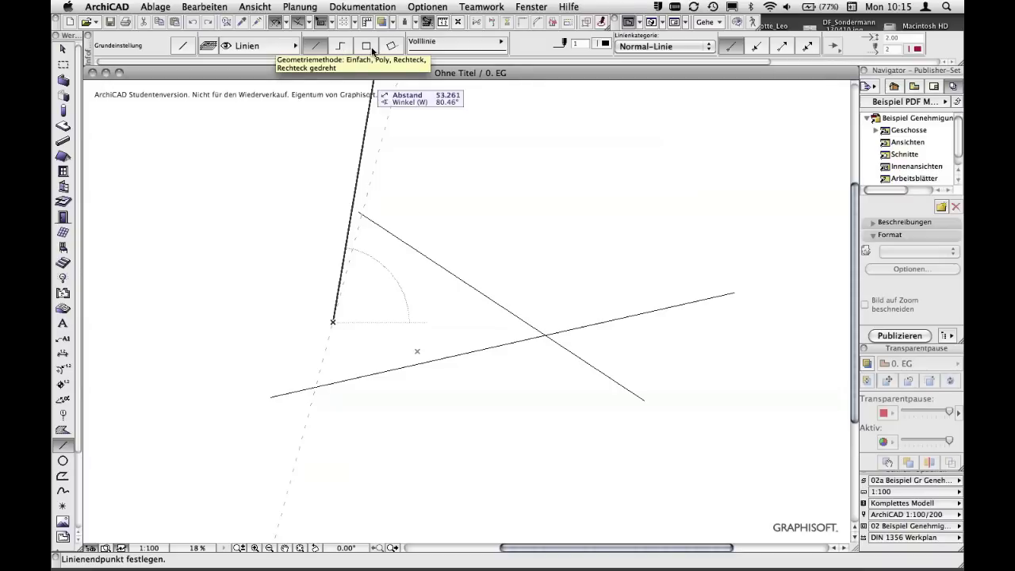
# - Draw a multi-corner polyline in Poly mode and finish it
pyautogui.click(345, 51)
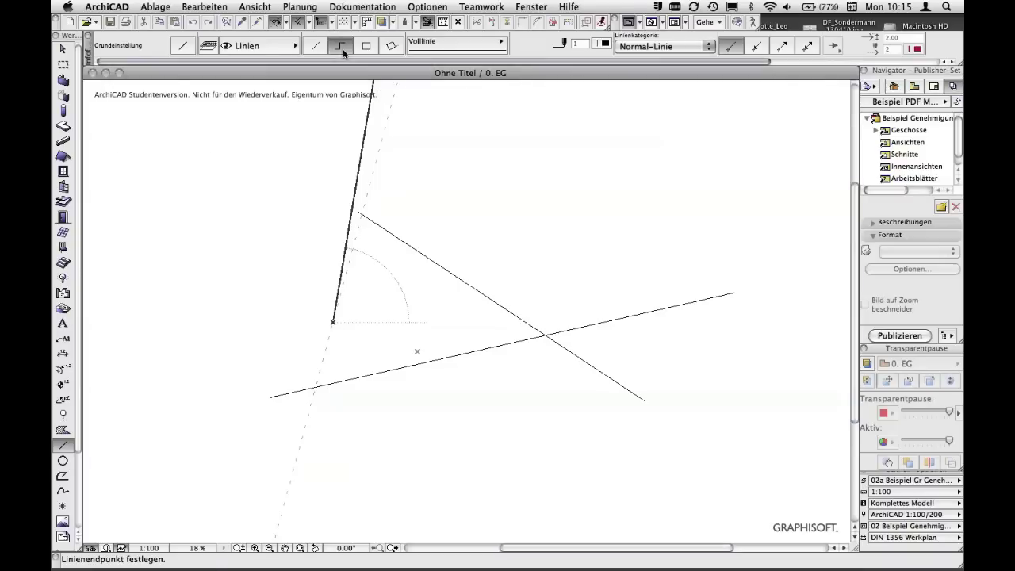
pyautogui.click(466, 245)
pyautogui.click(587, 268)
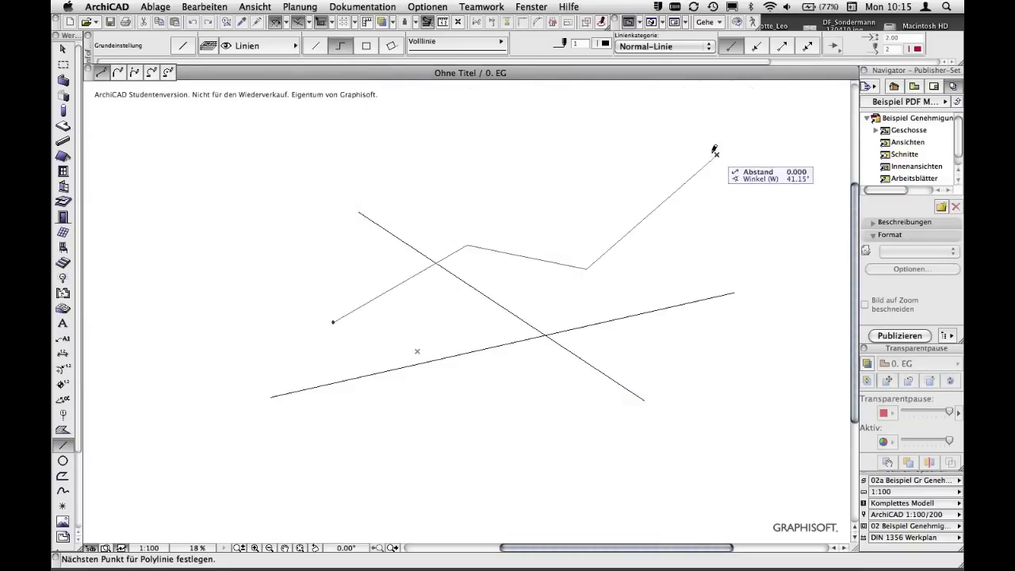
pyautogui.click(717, 155)
pyautogui.click(377, 144)
pyautogui.click(196, 240)
pyautogui.click(286, 359)
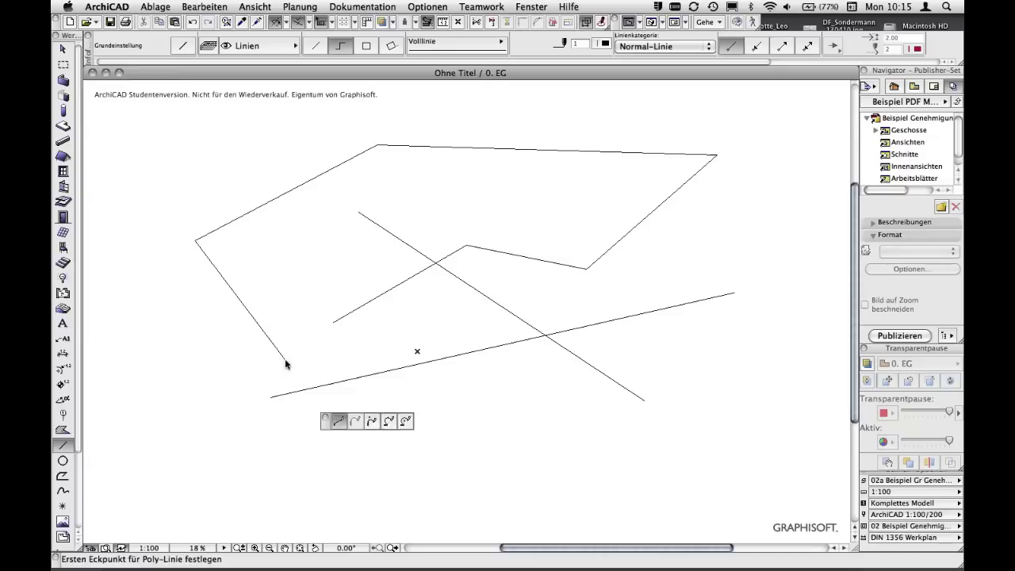
pyautogui.doubleClick(331, 192)
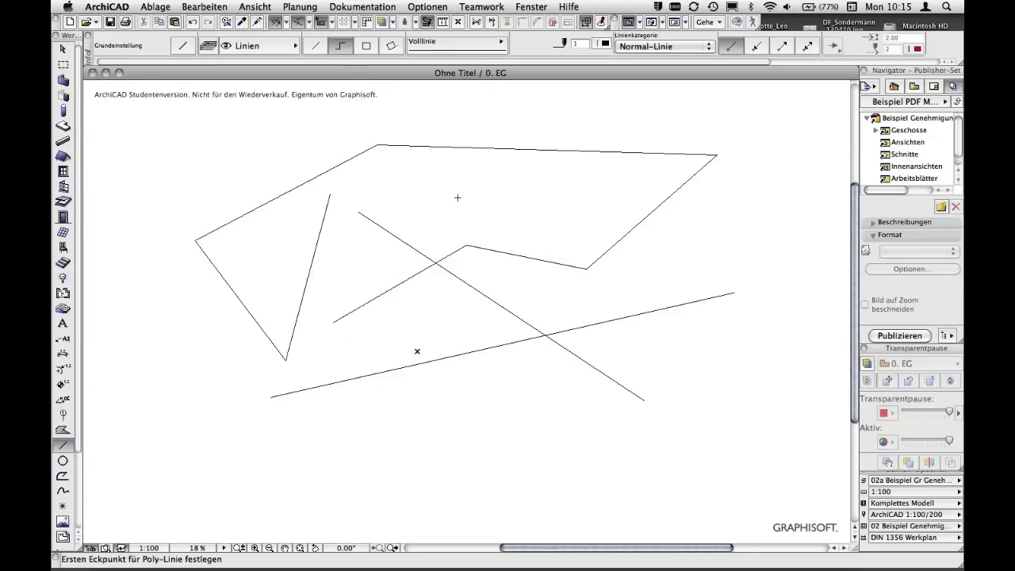
# - Draw a line rectangle, then select every element and delete it all
pyautogui.click(458, 196)
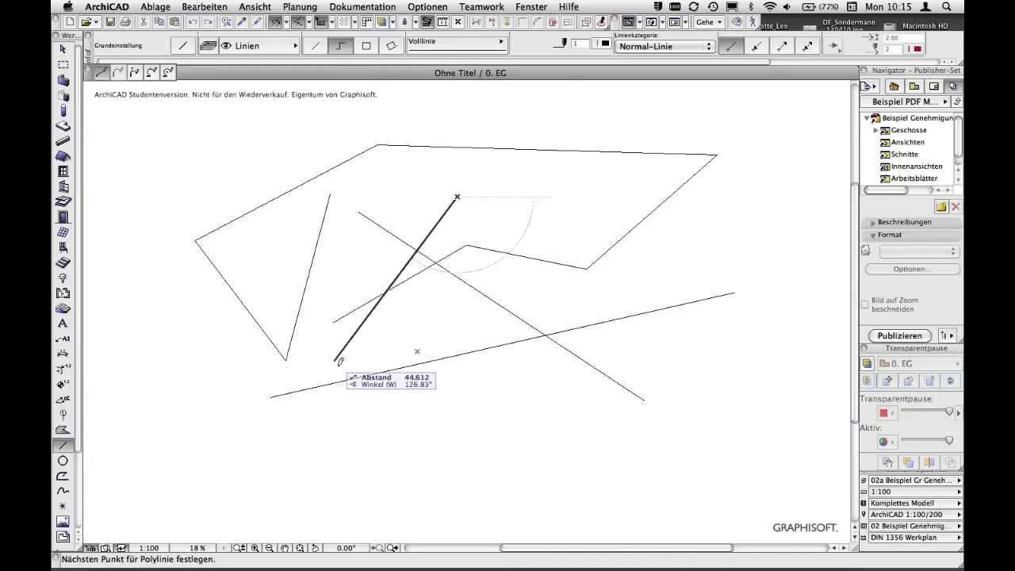
pyautogui.click(365, 47)
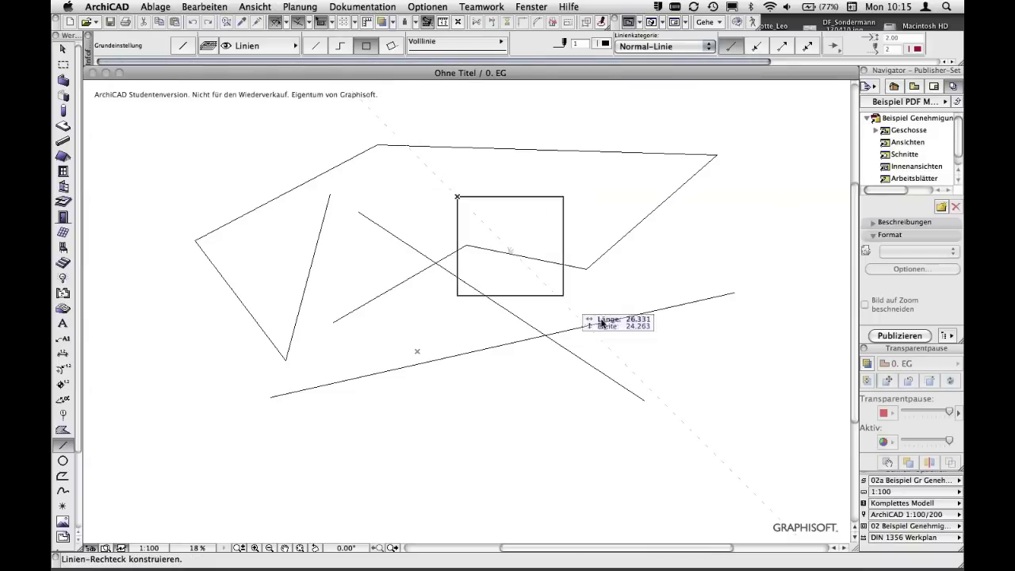
pyautogui.click(684, 345)
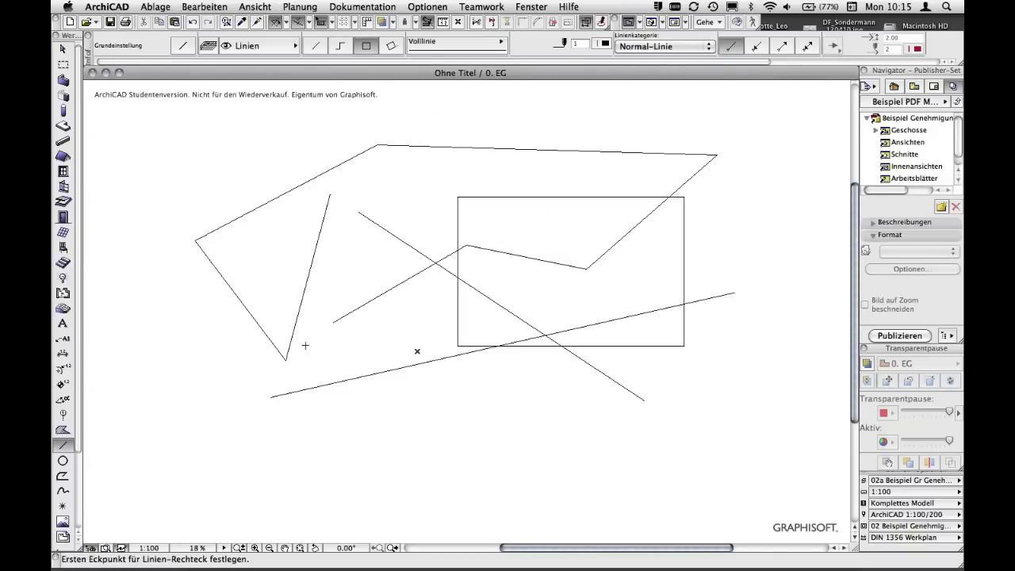
pyautogui.hotkey('ctrl', 'a')
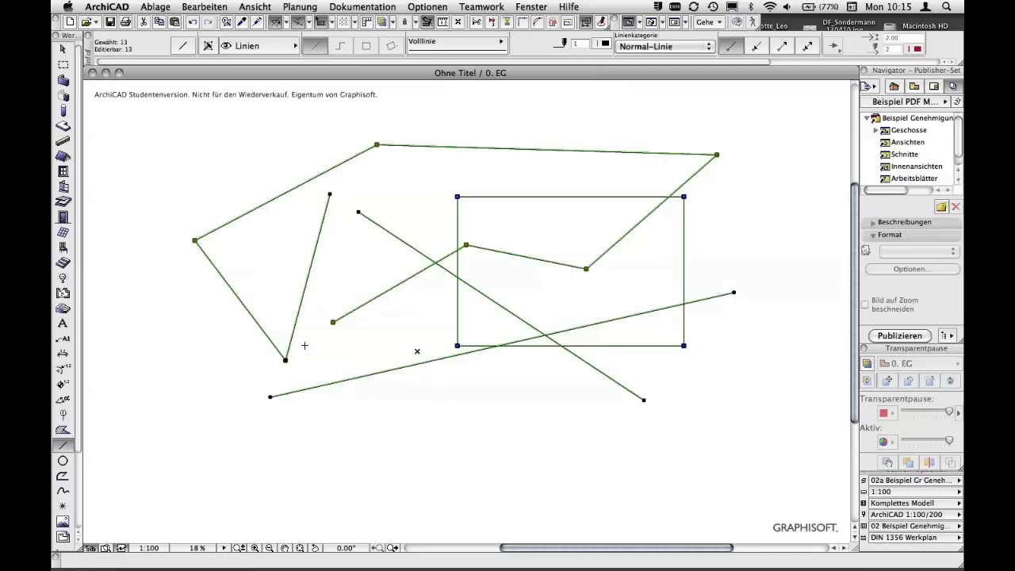
pyautogui.press('Delete')
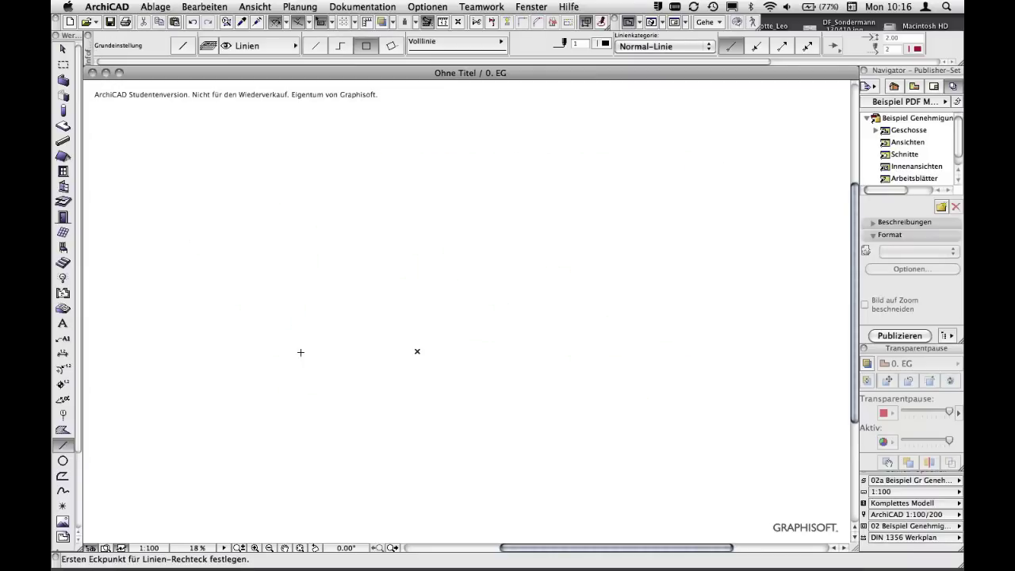
# - Draw a line rectangle from two corner points and shift the view slightly
pyautogui.click(191, 401)
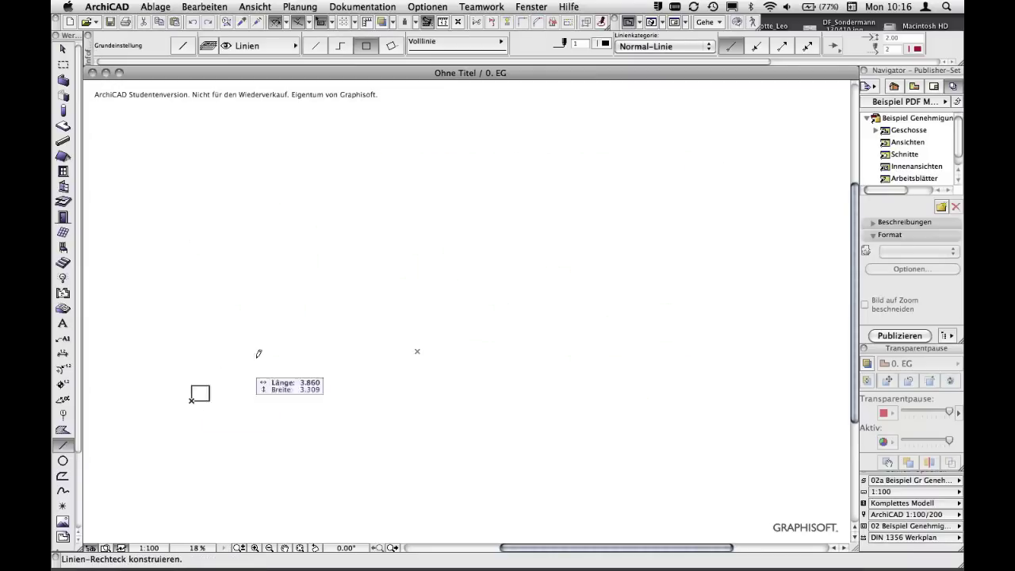
pyautogui.click(529, 138)
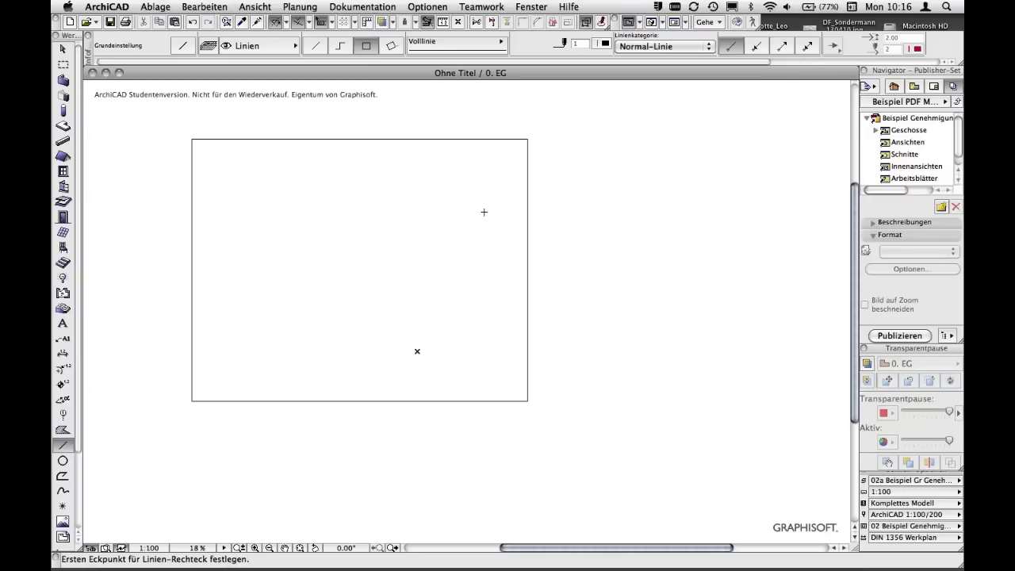
pyautogui.moveTo(483, 215)
pyautogui.mouseDown(button='middle')
pyautogui.moveTo(830, 163)
pyautogui.moveTo(672, 374)
pyautogui.moveTo(456, 392)
pyautogui.moveTo(484, 226)
pyautogui.moveTo(548, 180)
pyautogui.moveTo(770, 288)
pyautogui.moveTo(492, 320)
pyautogui.moveTo(480, 213)
pyautogui.moveTo(603, 256)
pyautogui.moveTo(535, 365)
pyautogui.moveTo(580, 240)
pyautogui.moveTo(597, 334)
pyautogui.moveTo(499, 198)
pyautogui.moveTo(535, 268)
pyautogui.mouseUp(button='middle')
# - Select all four lines of the rectangle with Ctrl+A and delete them
pyautogui.scroll(2, 535, 268)
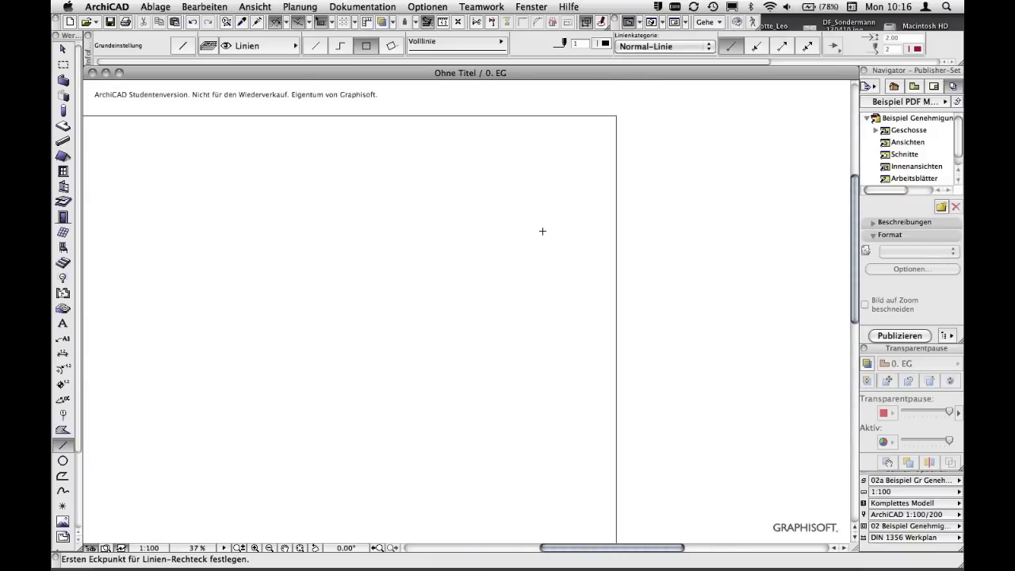
pyautogui.scroll(-1, 542, 229)
pyautogui.scroll(1, 571, 217)
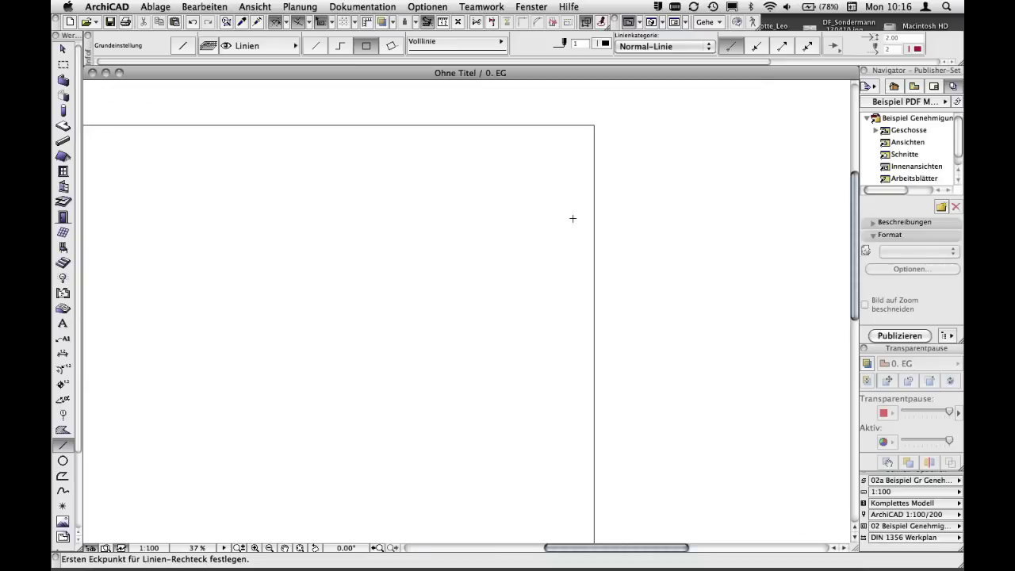
pyautogui.scroll(-1, 571, 217)
pyautogui.scroll(-2, 573, 218)
pyautogui.moveTo(552, 241)
pyautogui.mouseDown(button='middle')
pyautogui.moveTo(675, 249)
pyautogui.moveTo(535, 288)
pyautogui.mouseUp(button='middle')
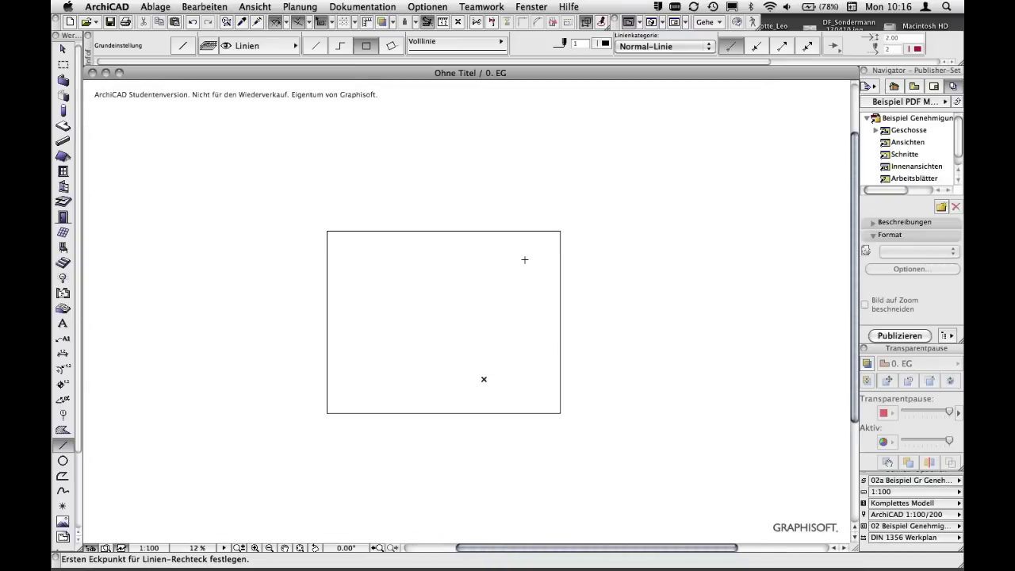
pyautogui.scroll(3, 524, 259)
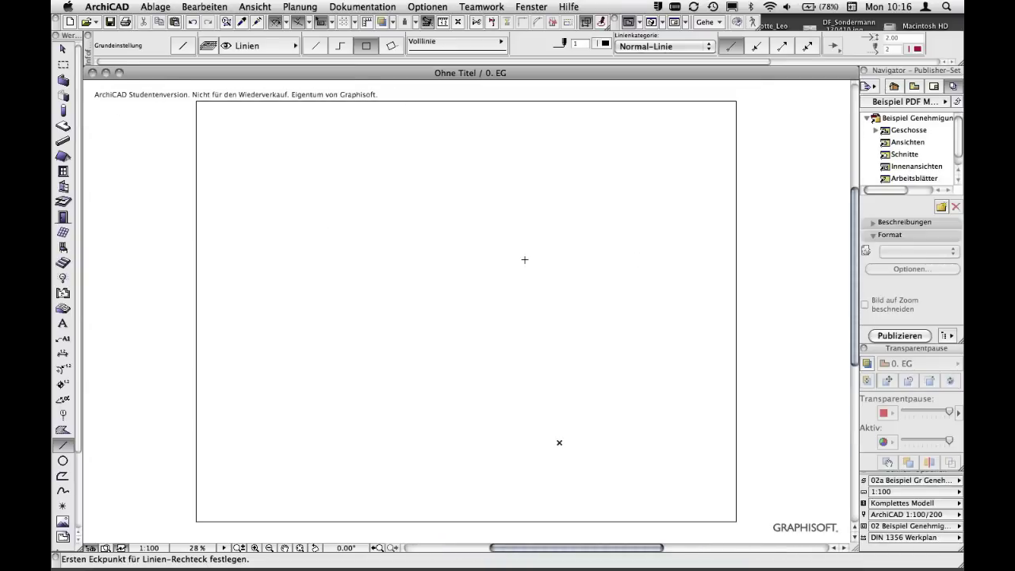
pyautogui.scroll(-2, 525, 259)
pyautogui.scroll(-2, 524, 260)
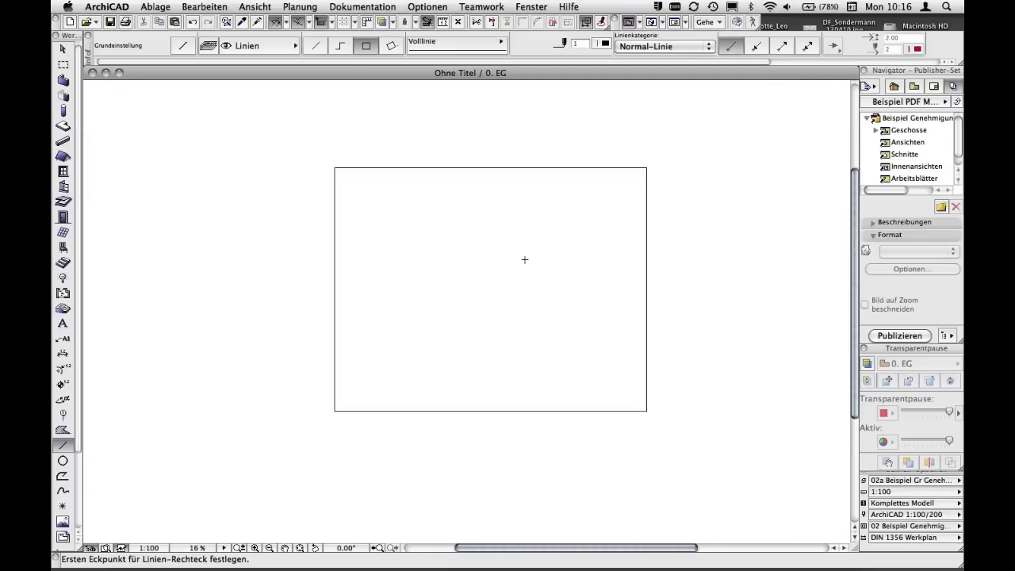
pyautogui.scroll(-2, 525, 260)
pyautogui.scroll(2, 591, 198)
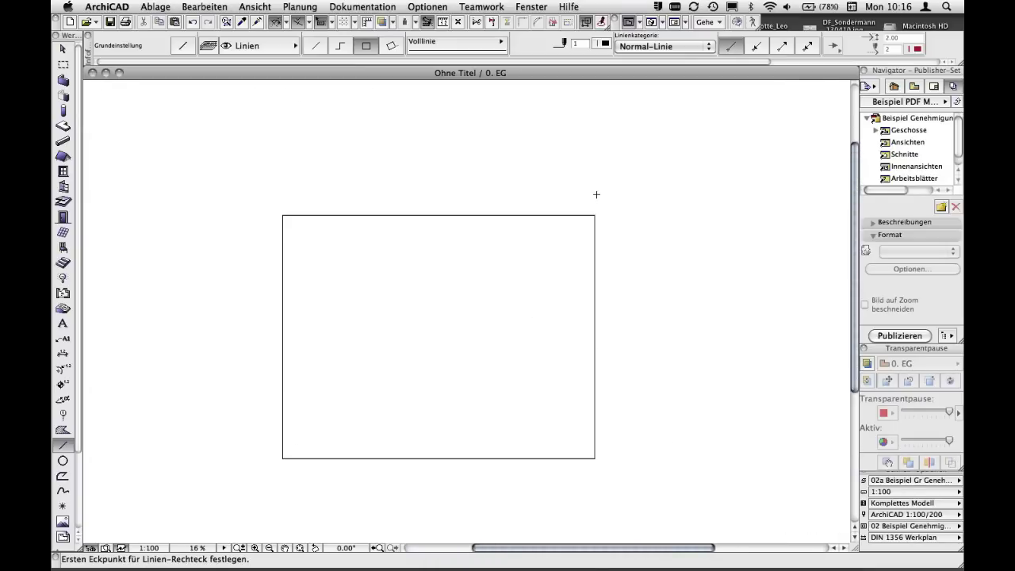
pyautogui.scroll(2, 596, 192)
pyautogui.scroll(2, 603, 219)
pyautogui.scroll(2, 599, 215)
pyautogui.scroll(2, 598, 216)
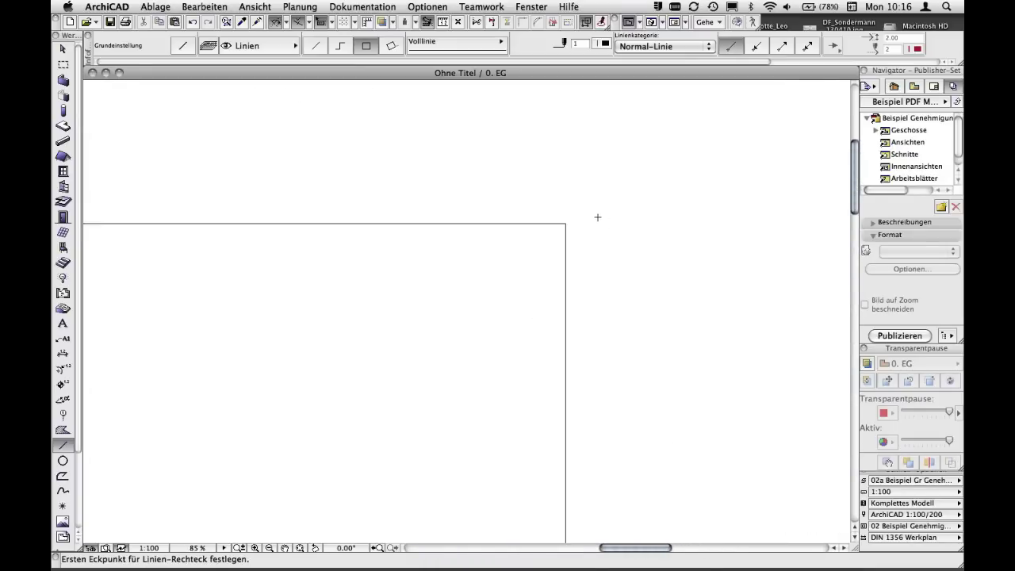
pyautogui.scroll(2, 597, 216)
pyautogui.scroll(-2, 596, 216)
pyautogui.scroll(-2, 596, 217)
pyautogui.scroll(-2, 596, 218)
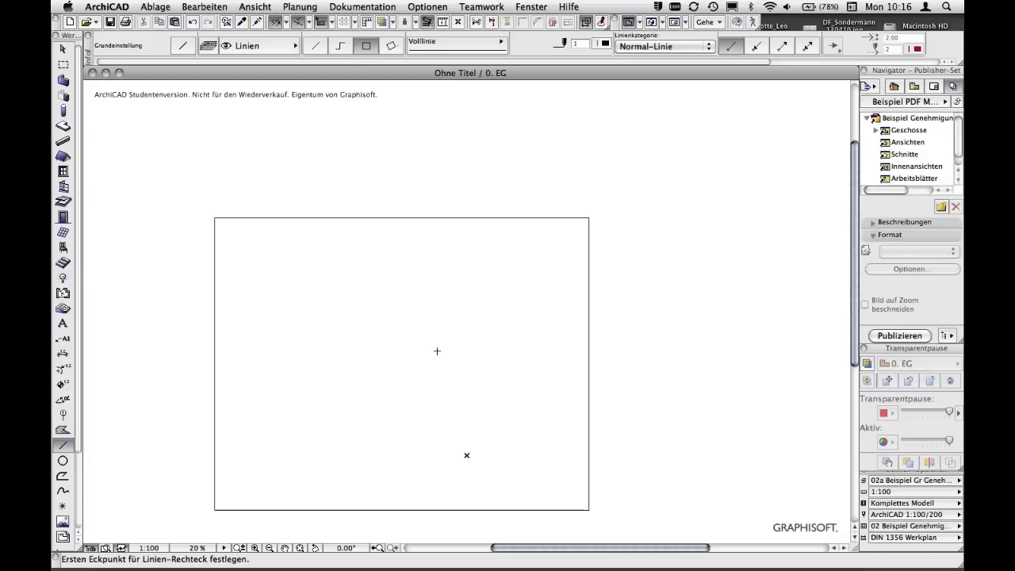
pyautogui.moveTo(437, 351)
pyautogui.mouseDown(button='middle')
pyautogui.moveTo(468, 345)
pyautogui.moveTo(529, 291)
pyautogui.mouseUp(button='middle')
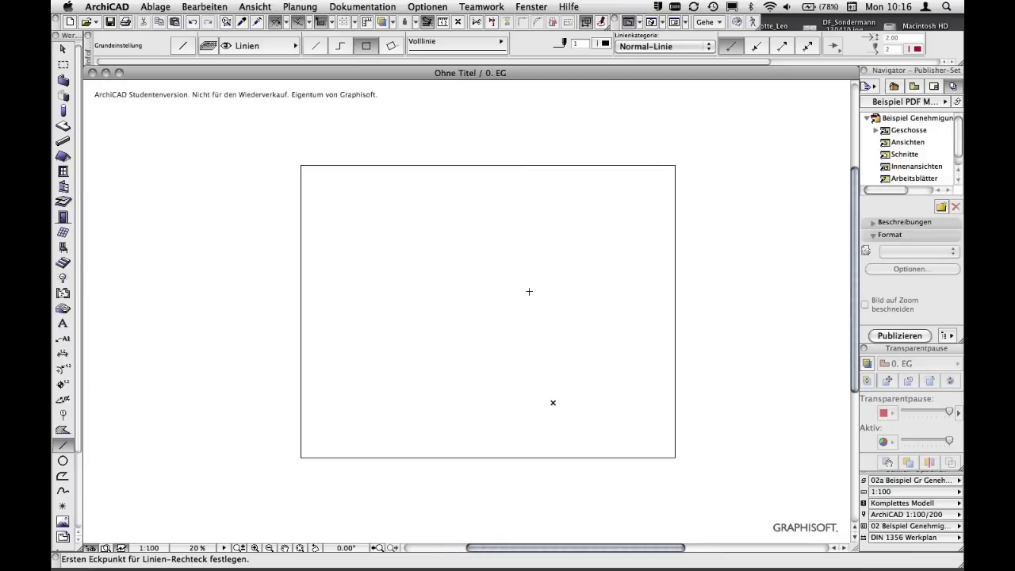
pyautogui.hotkey('ctrl', 'a')
pyautogui.press('Delete')
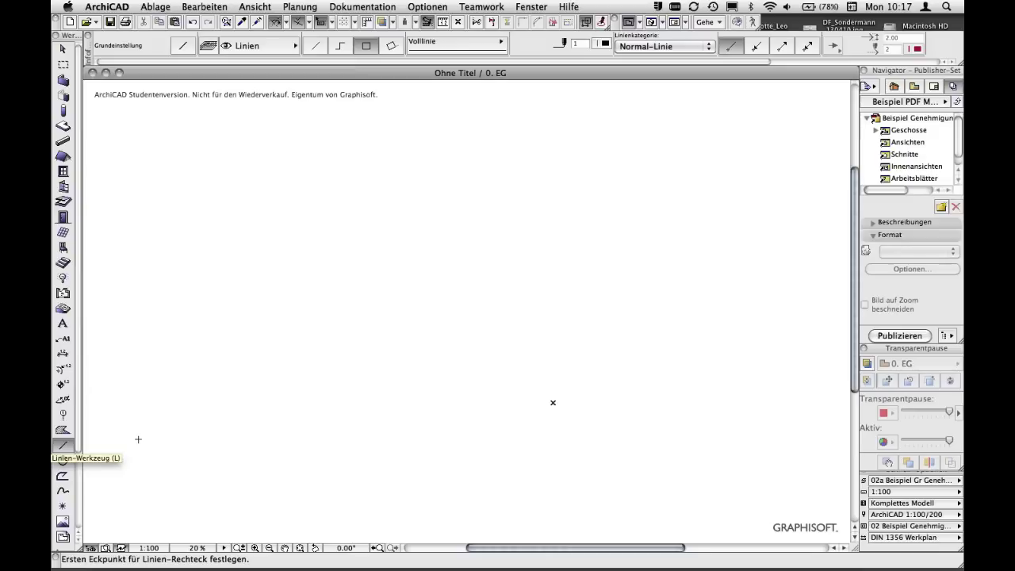
# - Open Linie-Grundeinstellung and keep the Volllinie line type with pen 1
pyautogui.doubleClick(69, 449)
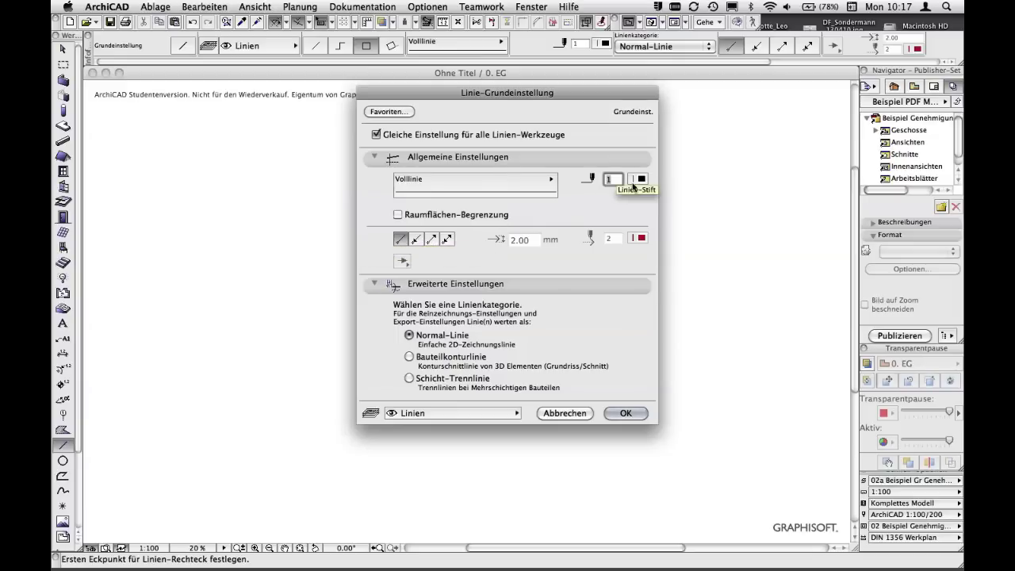
pyautogui.click(548, 184)
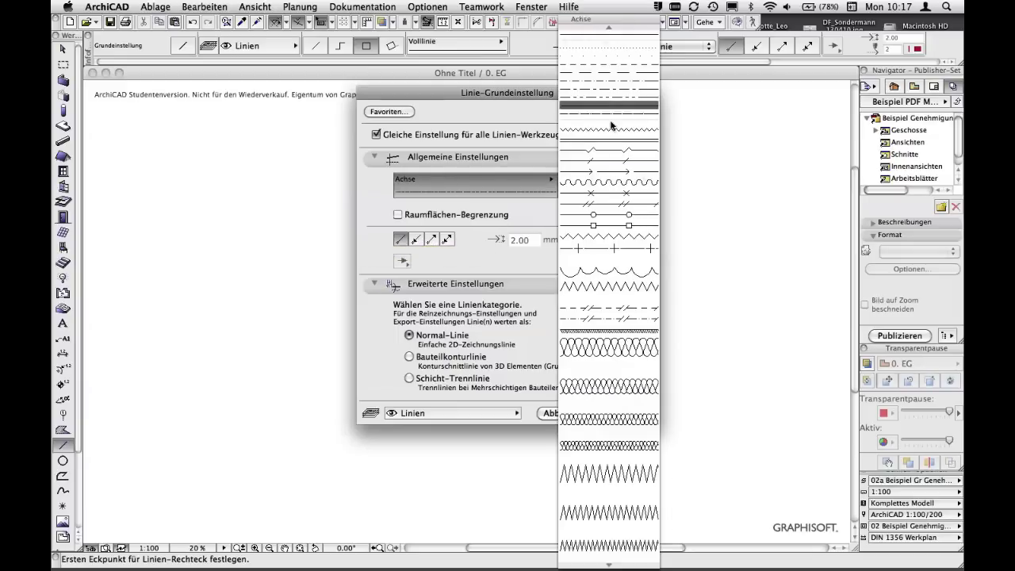
pyautogui.click(609, 38)
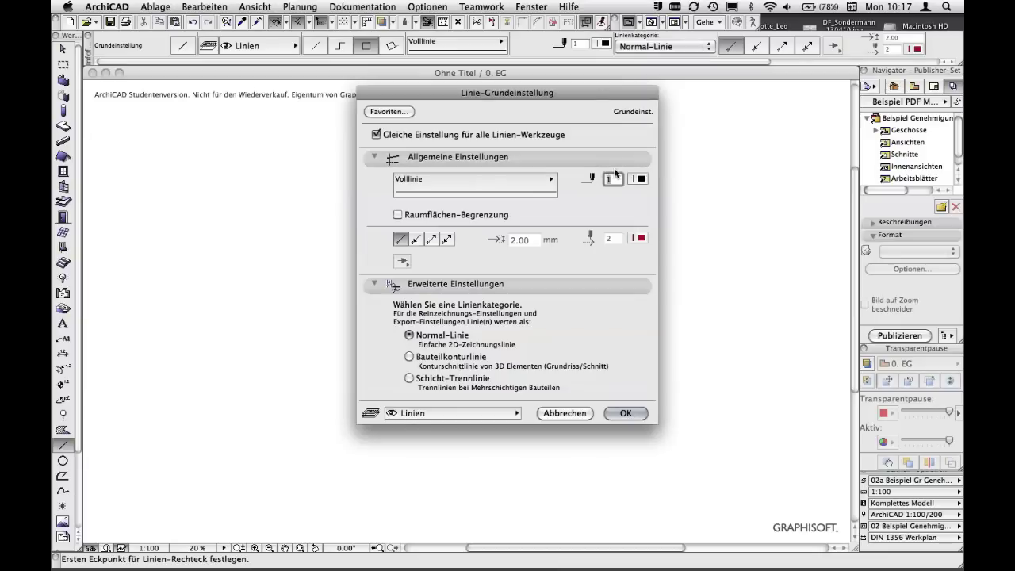
pyautogui.click(640, 180)
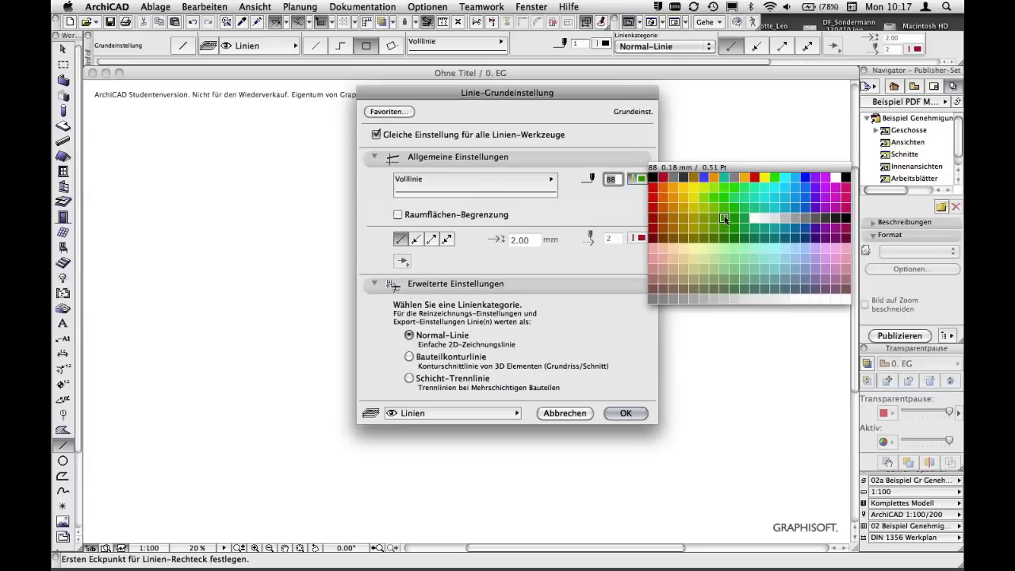
pyautogui.click(654, 181)
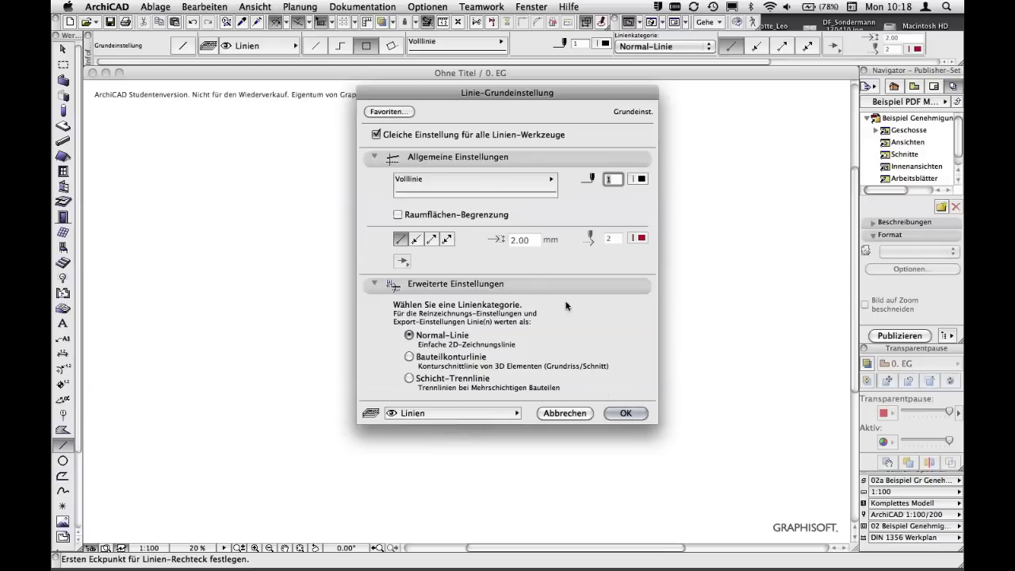
# - Accept the line defaults and draw a wide line rectangle, framing it in view
pyautogui.click(626, 413)
pyautogui.click(277, 318)
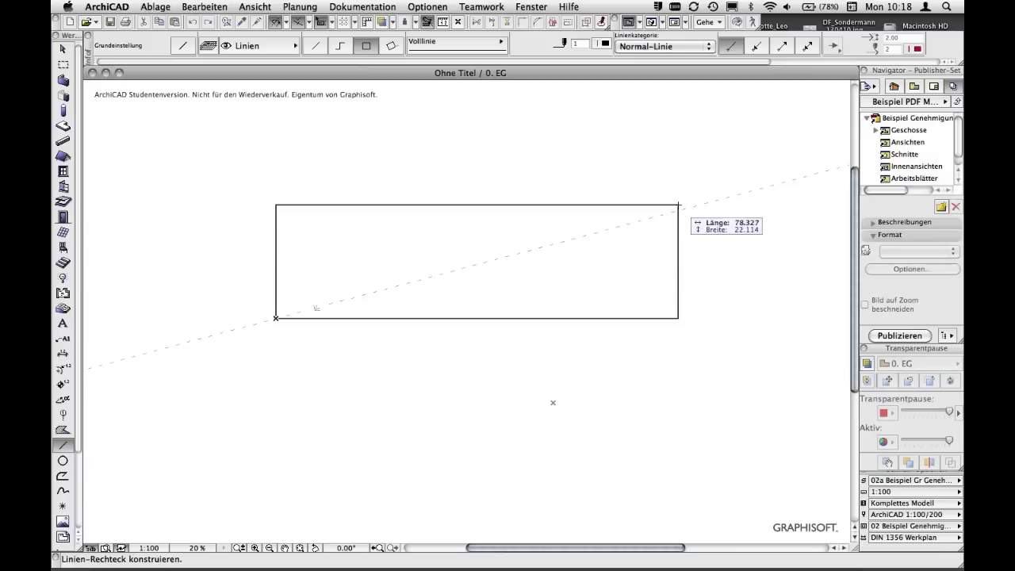
pyautogui.click(660, 141)
pyautogui.moveTo(337, 192); pyautogui.dragTo(374, 243, button='middle')
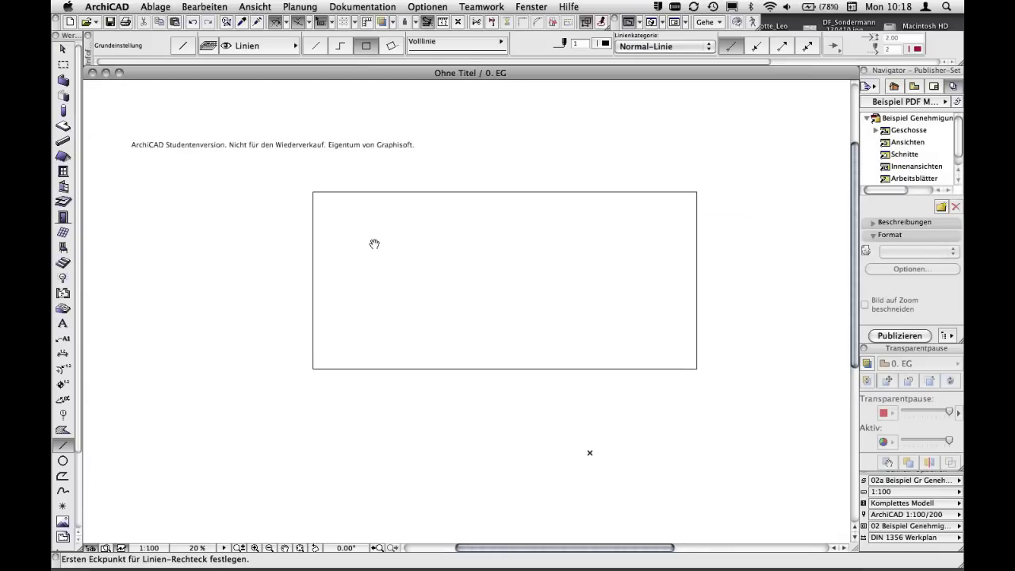
pyautogui.scroll(5, 304, 177)
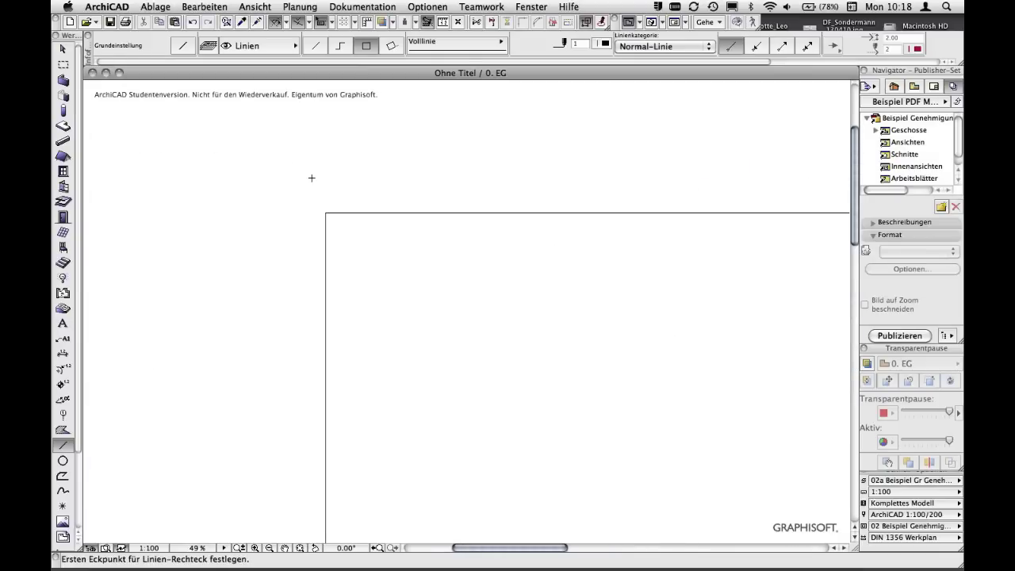
pyautogui.scroll(-1, 364, 192)
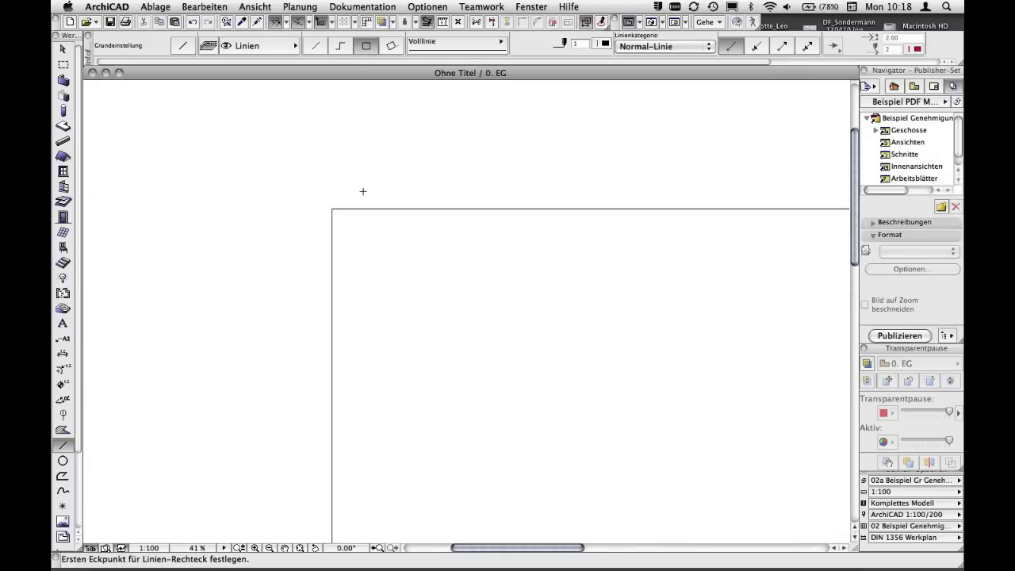
pyautogui.scroll(-2, 363, 192)
pyautogui.moveTo(580, 241); pyautogui.dragTo(436, 244, button='middle')
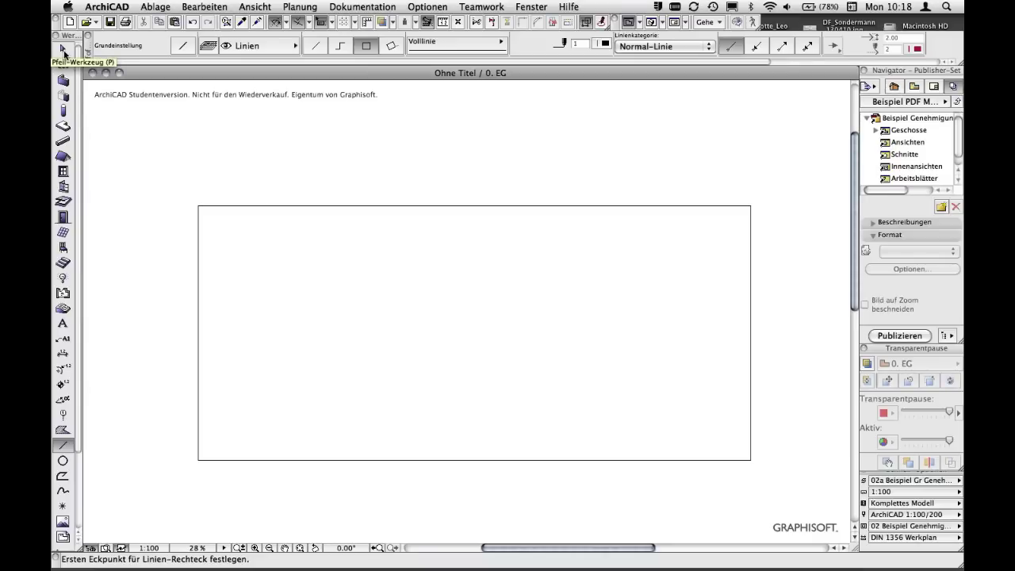
# - With the Line tool active, marquee-select all four lines of the rectangle
pyautogui.click(64, 52)
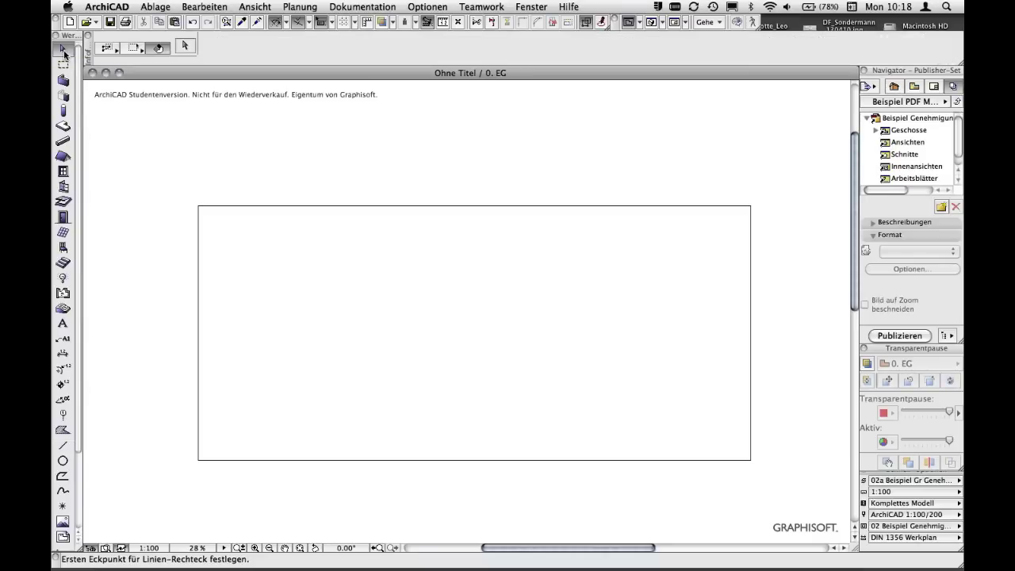
pyautogui.click(64, 445)
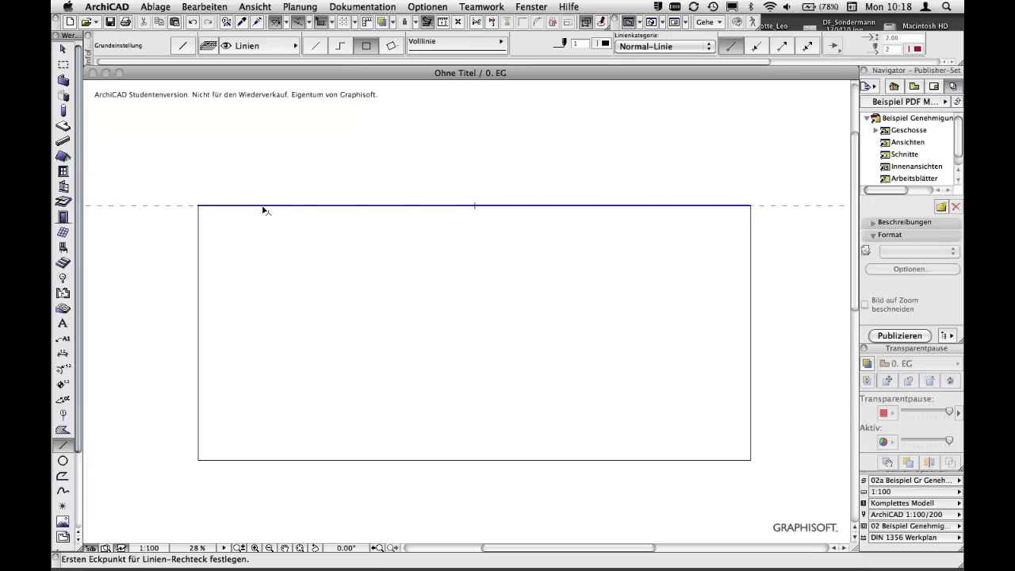
pyautogui.keyDown('shift'); pyautogui.click(264, 208); pyautogui.keyUp('shift')
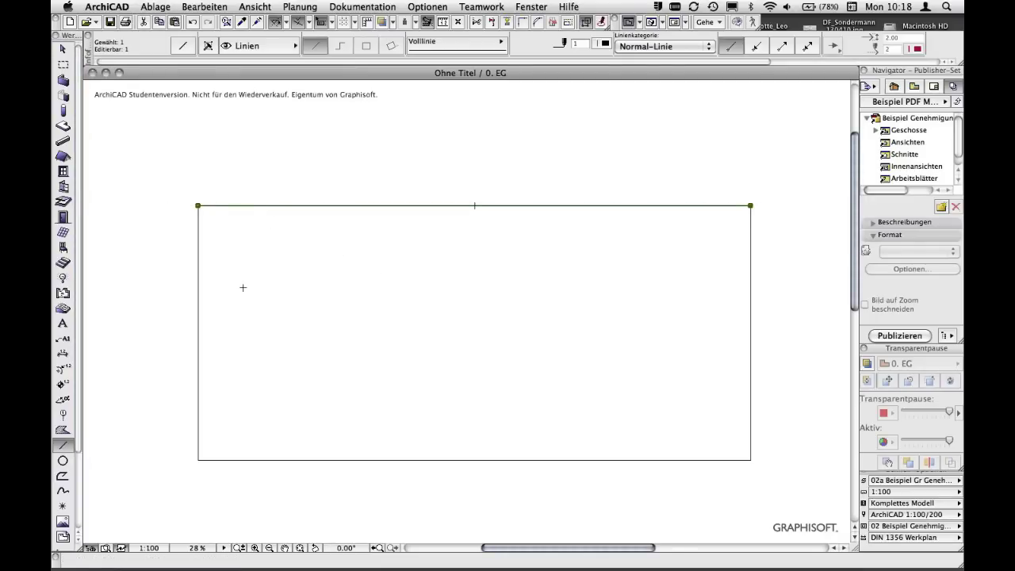
pyautogui.press('Escape')
pyautogui.keyDown('shift'); pyautogui.click(235, 206); pyautogui.keyUp('shift')
pyautogui.press('Escape')
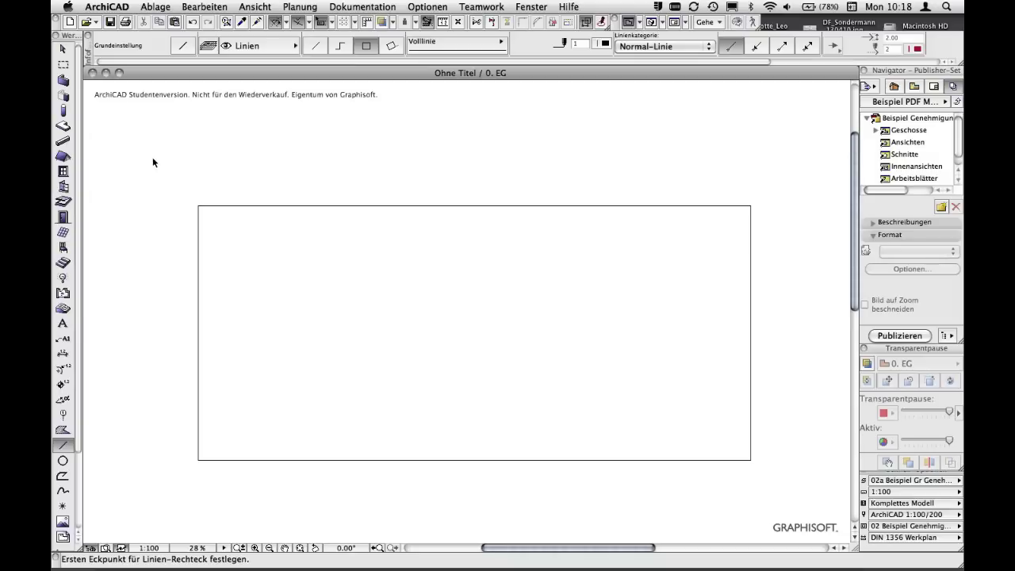
pyautogui.keyDown('shift'); pyautogui.moveTo(153, 161); pyautogui.dragTo(819, 514); pyautogui.keyUp('shift')
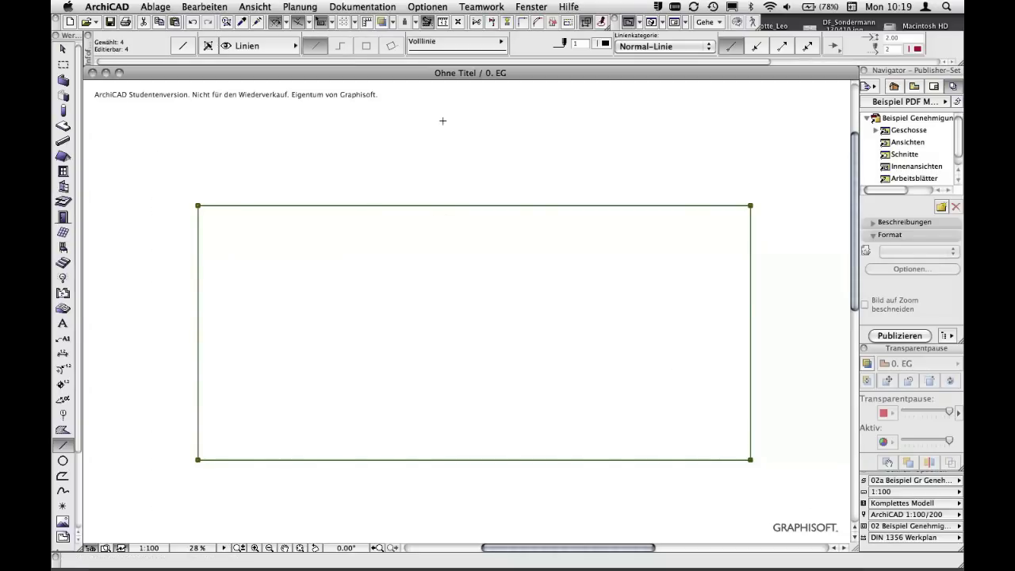
# - Give the rectangle's four lines red pen 2, then deselect and zoom to inspect
pyautogui.click(607, 45)
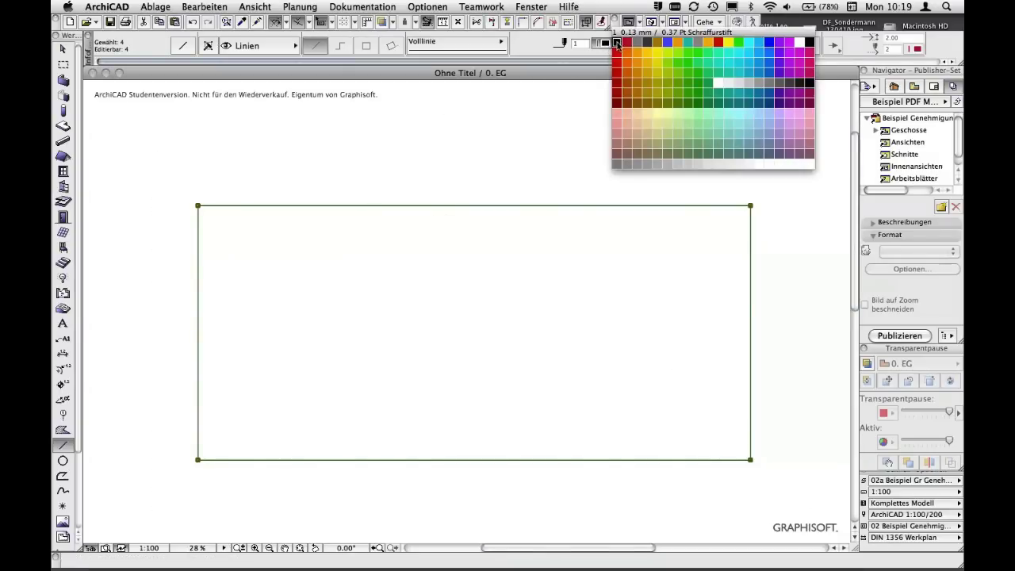
pyautogui.click(627, 42)
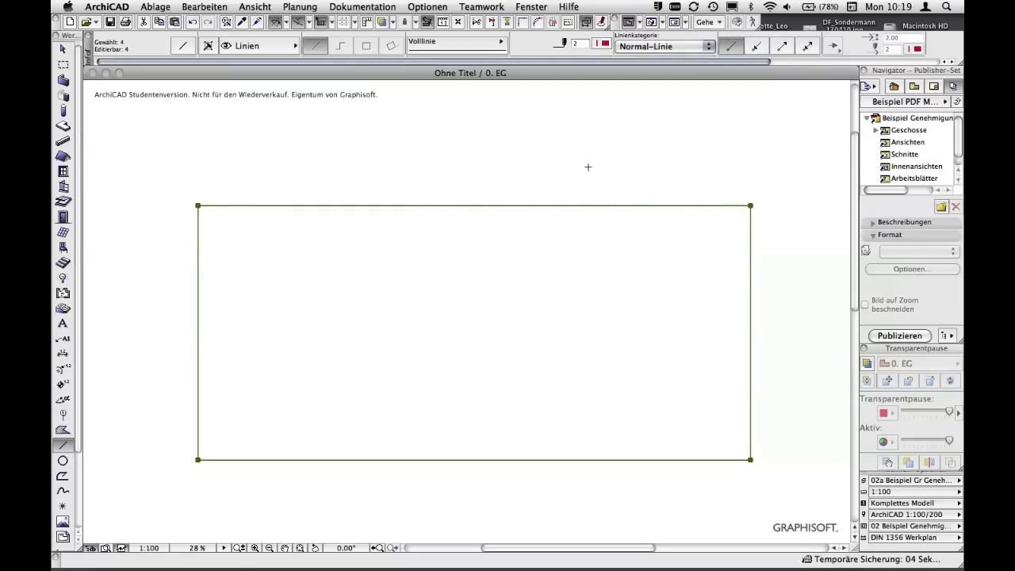
pyautogui.press('Escape')
pyautogui.scroll(2, 170, 199)
pyautogui.scroll(2, 175, 204)
pyautogui.scroll(2, 190, 195)
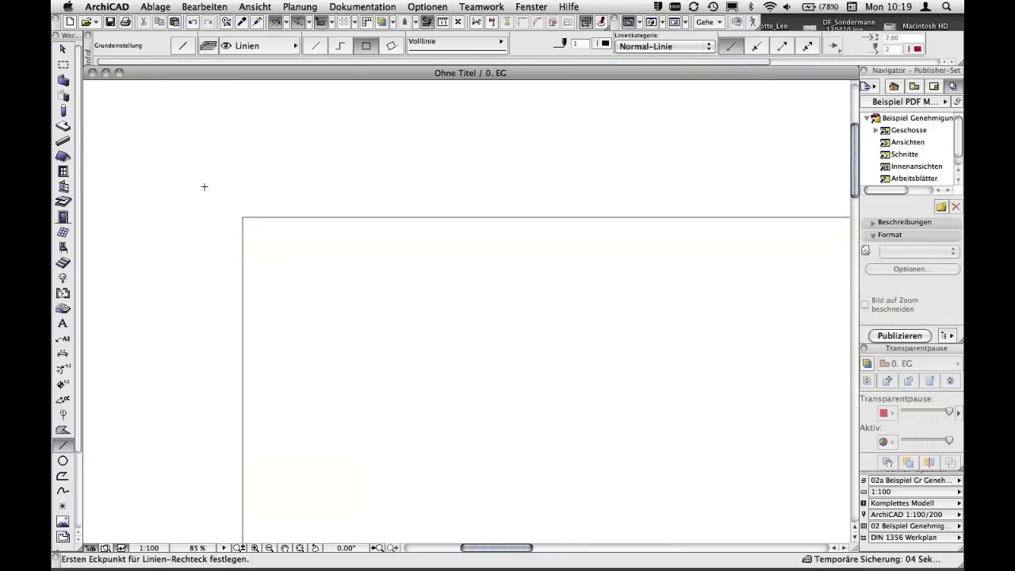
pyautogui.scroll(-3, 205, 187)
pyautogui.scroll(-2, 205, 186)
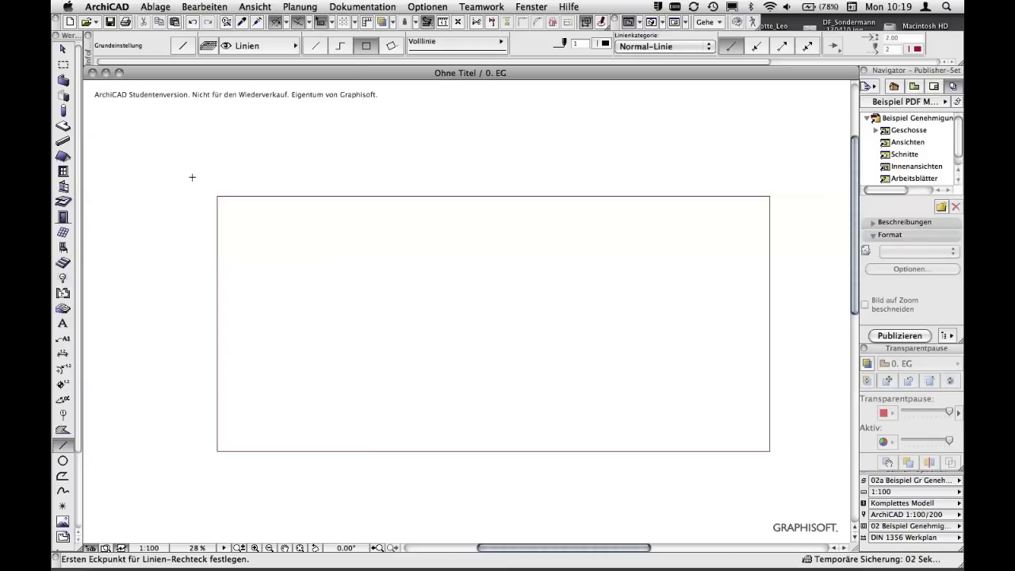
# - Revert the rectangle's lines to black and reselect all four lines
pyautogui.press('super+a')
pyautogui.press('Escape')
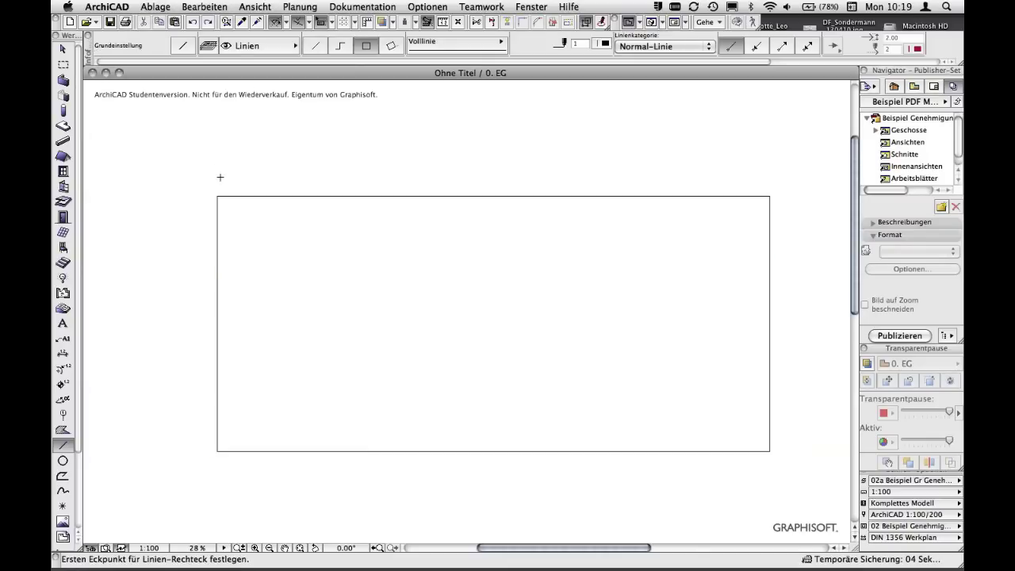
pyautogui.keyDown('shift'); pyautogui.moveTo(182, 172); pyautogui.dragTo(814, 495); pyautogui.keyUp('shift')
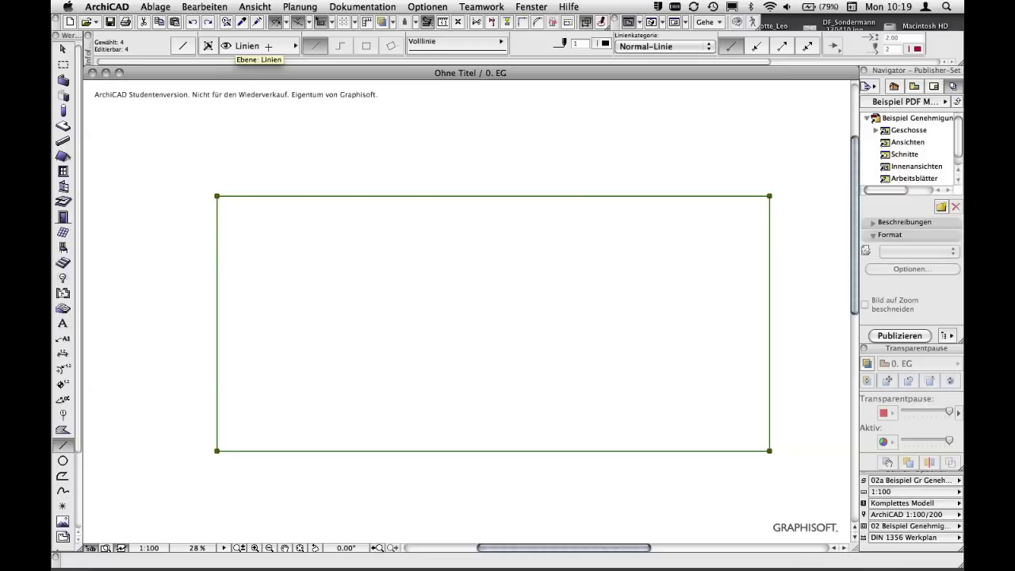
# - Move the four selected lines from Linien to the Hilfskonstruktion layer, then deselect
pyautogui.click(265, 46)
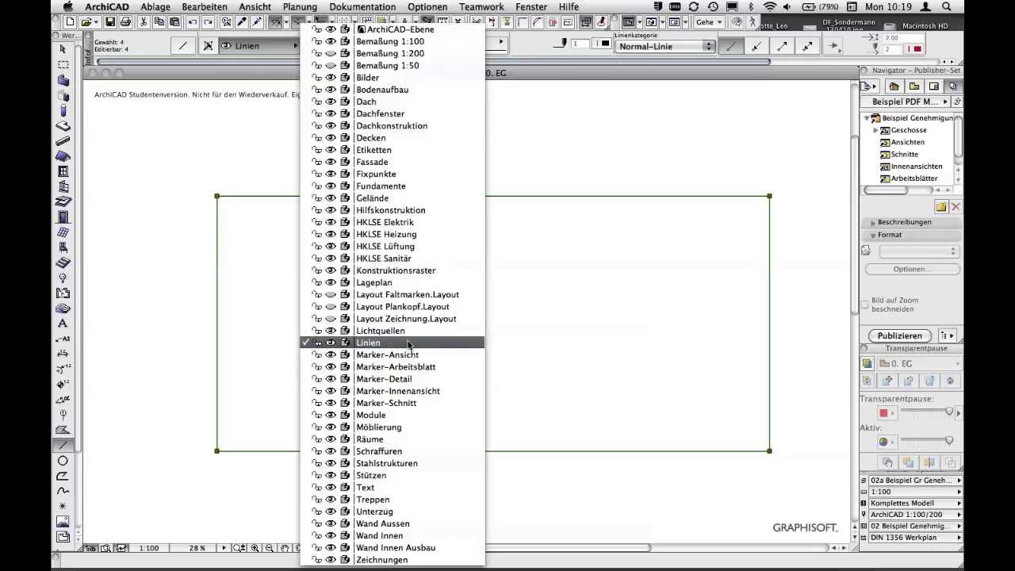
pyautogui.click(395, 211)
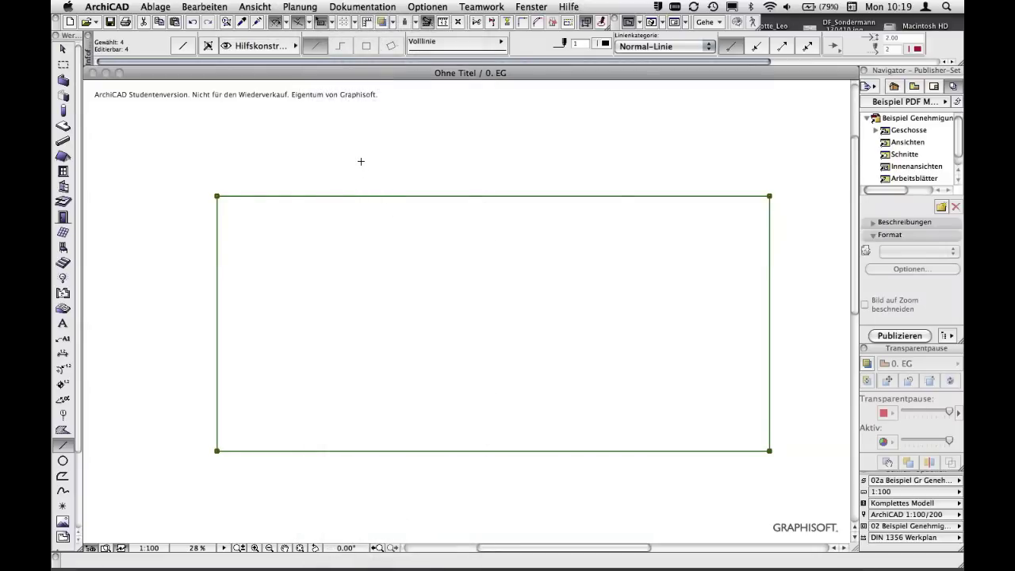
pyautogui.press('Escape')
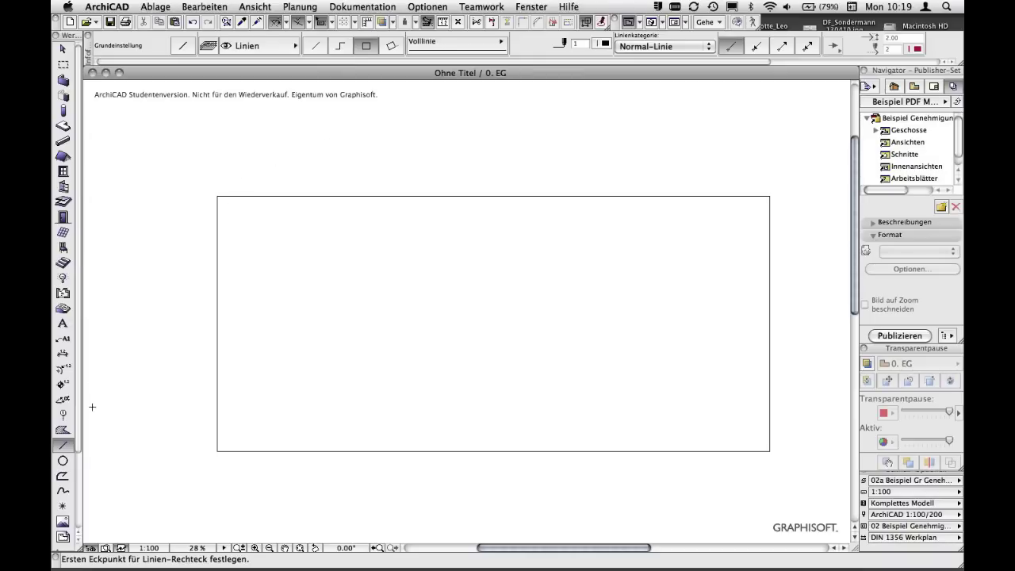
pyautogui.doubleClick(63, 446)
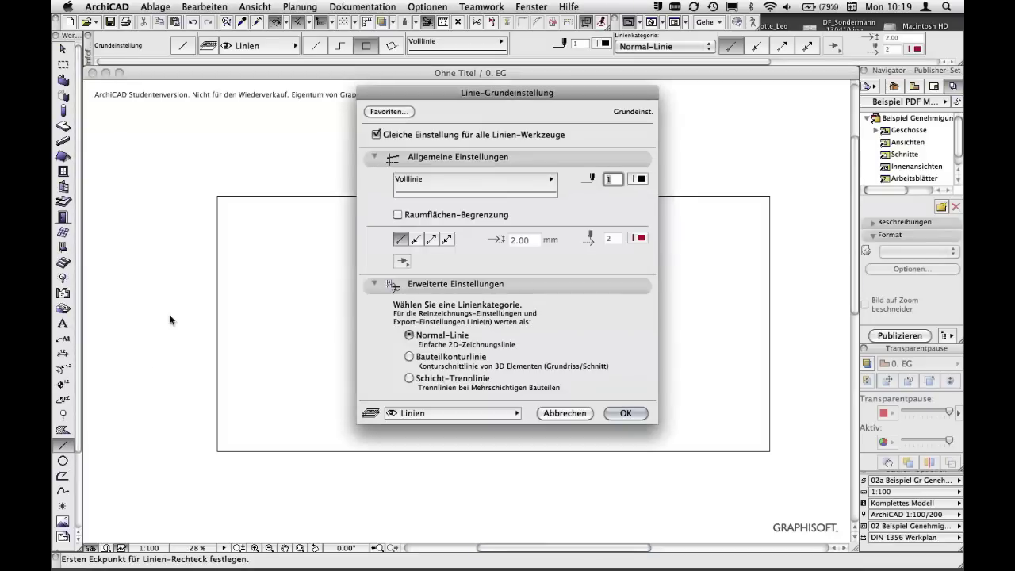
pyautogui.click(617, 414)
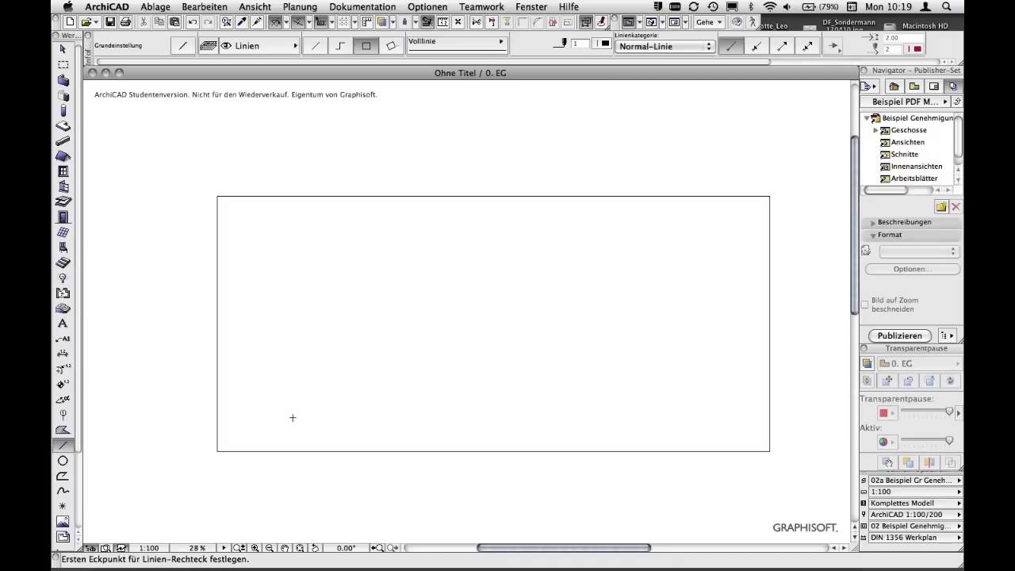
pyautogui.press('super+t')
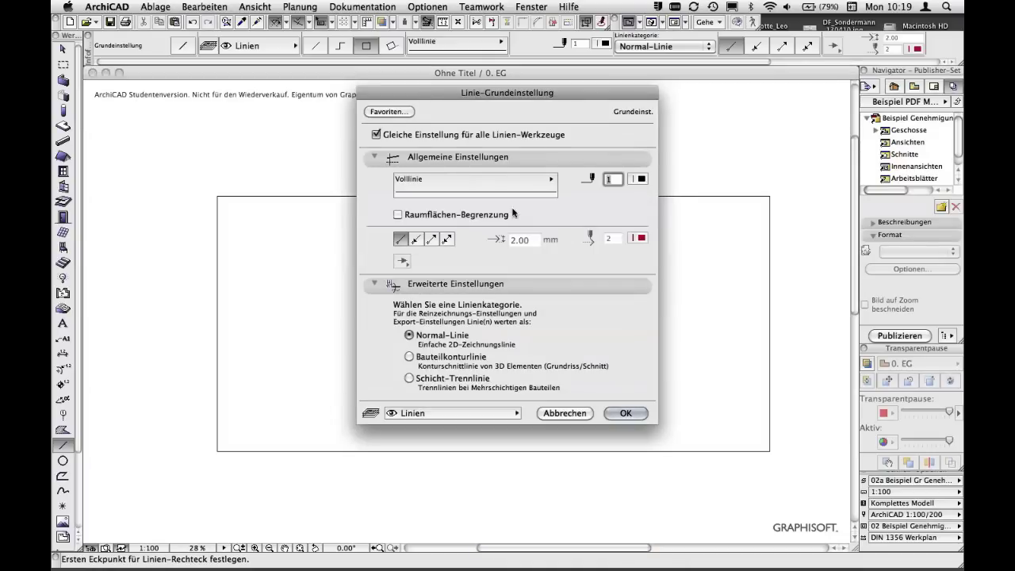
pyautogui.click(568, 415)
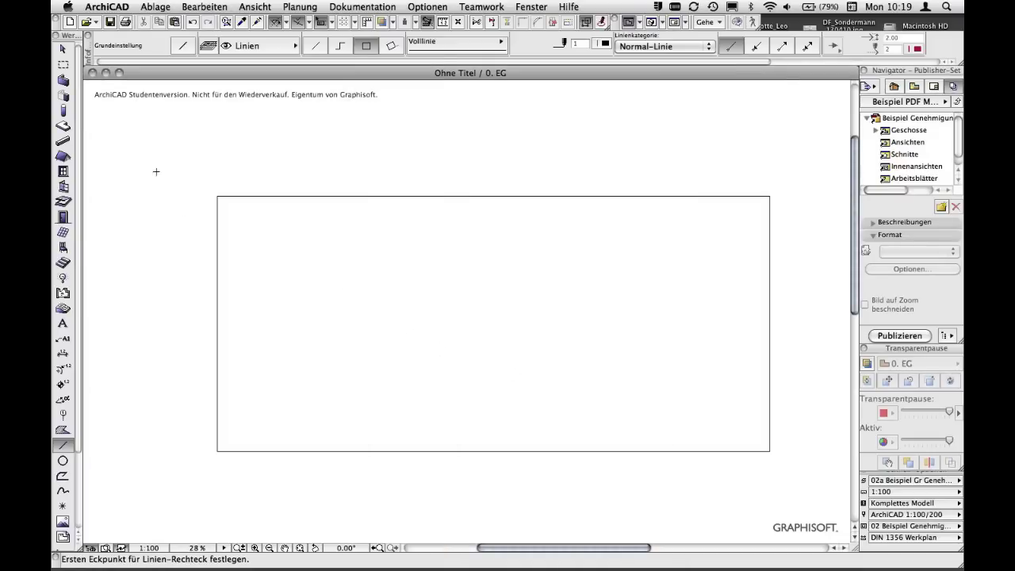
pyautogui.moveTo(139, 149); pyautogui.dragTo(796, 474)
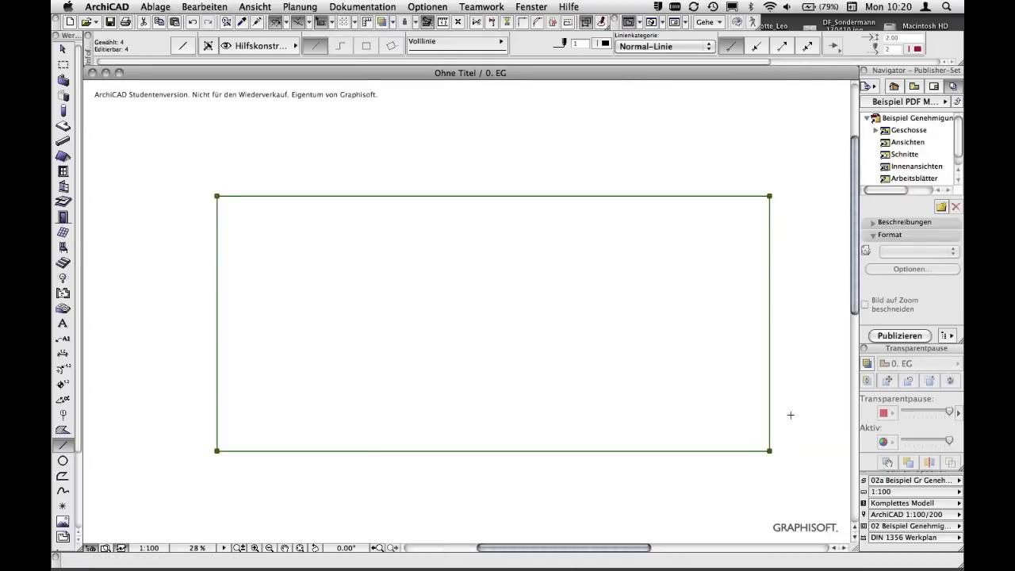
pyautogui.hotkey('ctrl', 't')
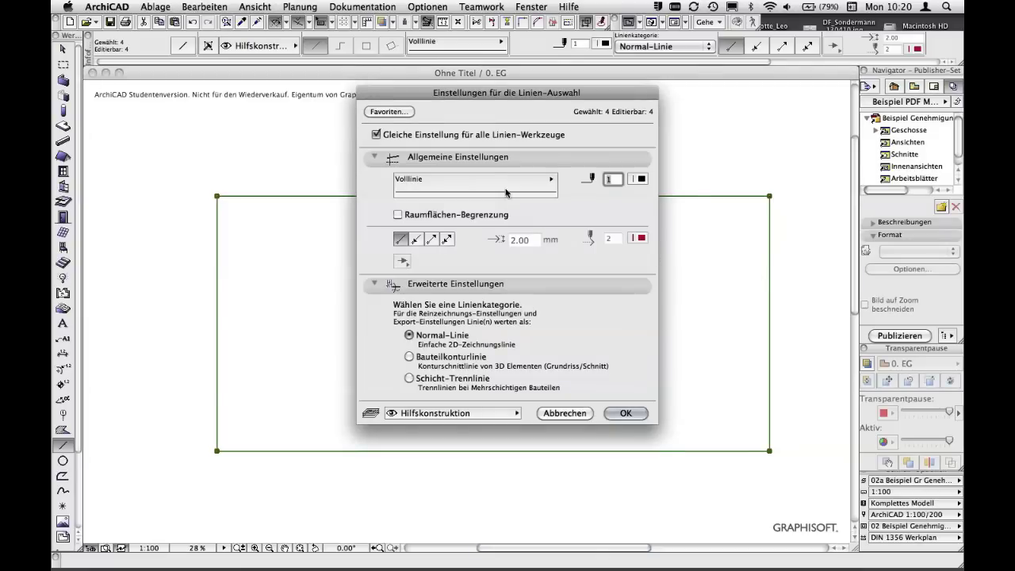
pyautogui.click(565, 414)
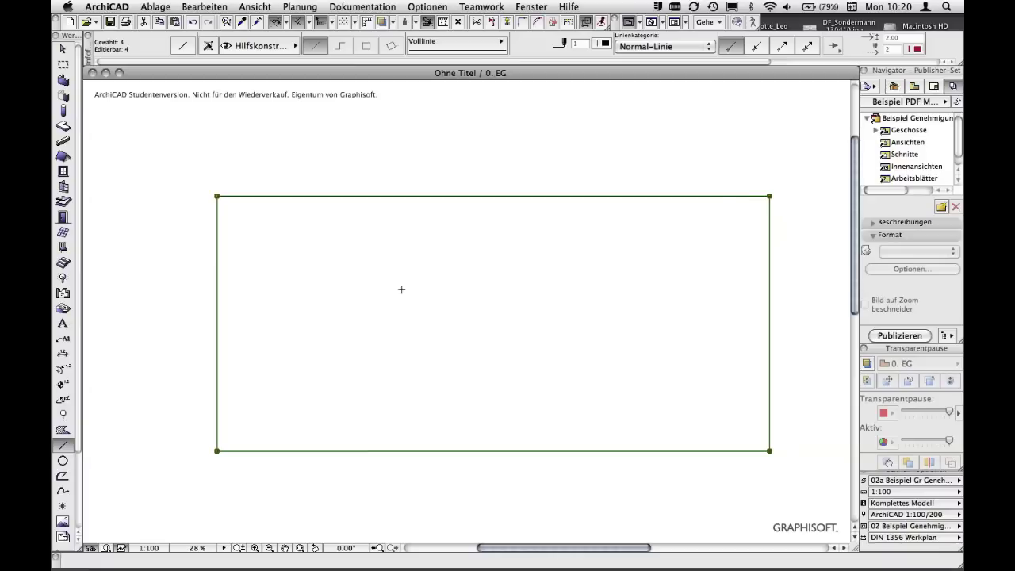
# - With the Arrow tool, marquee-select all four lines of the rectangle
pyautogui.press('Escape')
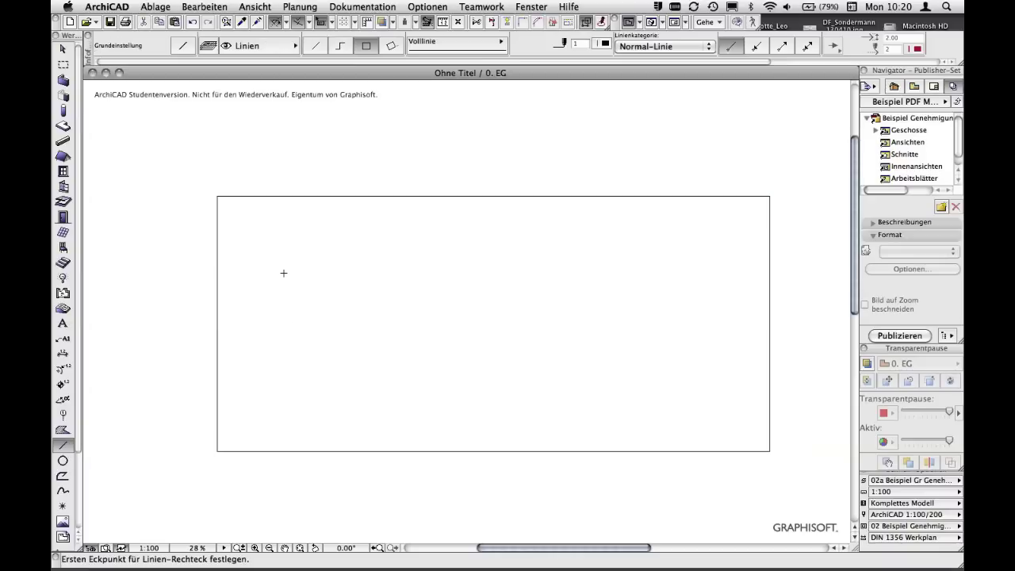
pyautogui.click(63, 49)
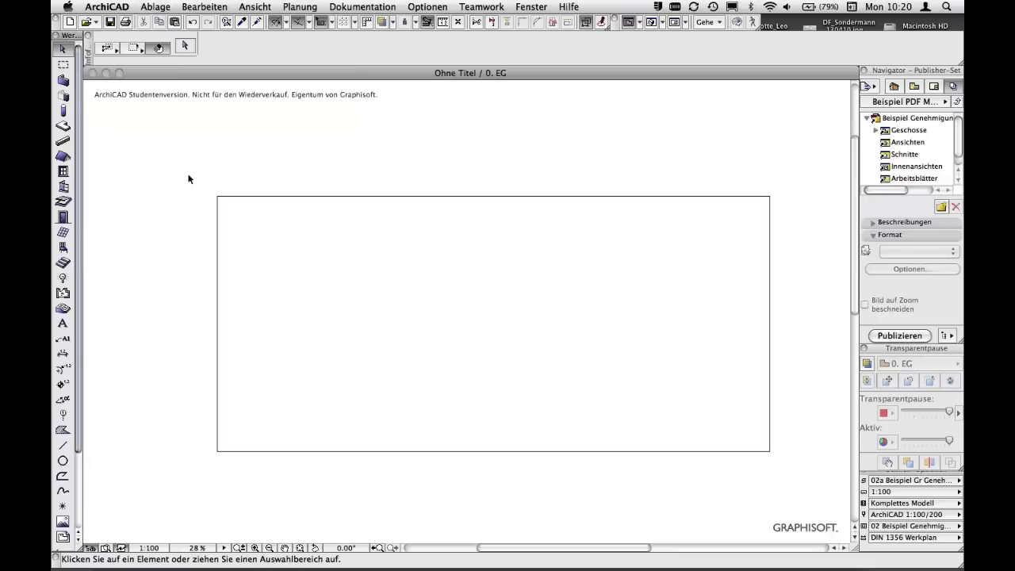
pyautogui.moveTo(189, 169)
pyautogui.mouseDown()
pyautogui.moveTo(842, 500)
pyautogui.moveTo(812, 486)
pyautogui.mouseUp()
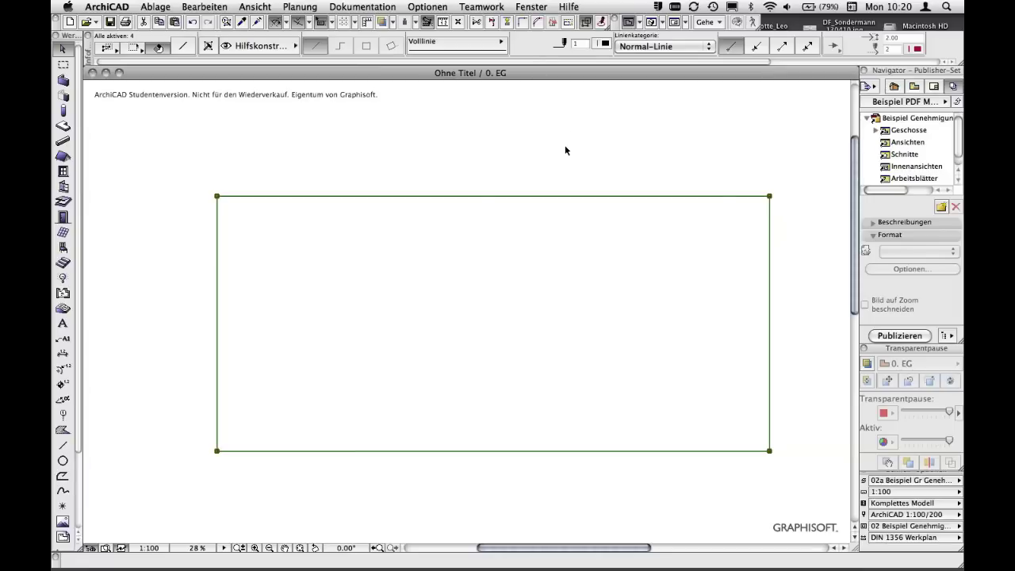
# - Review the selected lines' settings twice, cancelling without changes, then deselect
pyautogui.press('super+t')
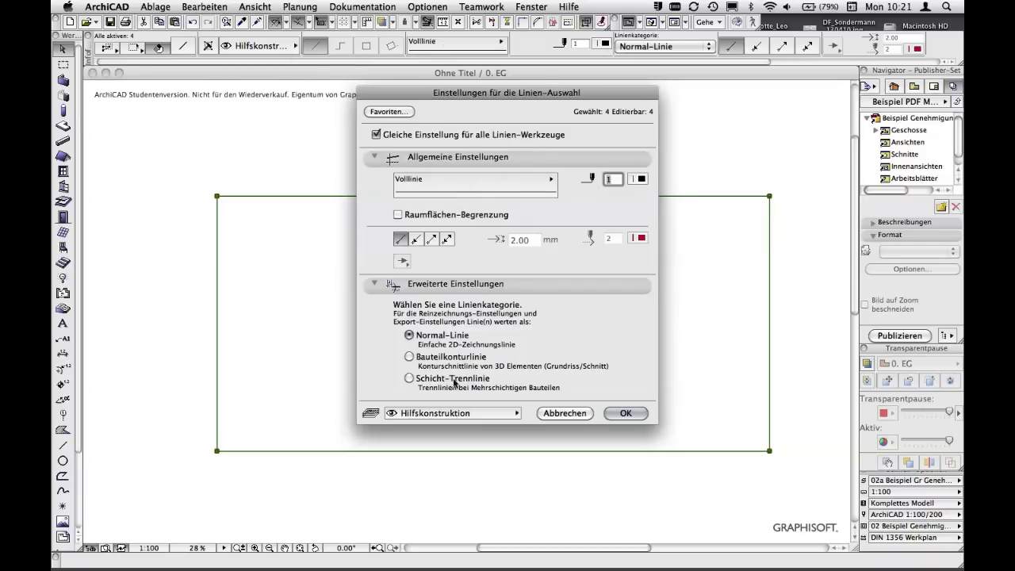
pyautogui.click(560, 414)
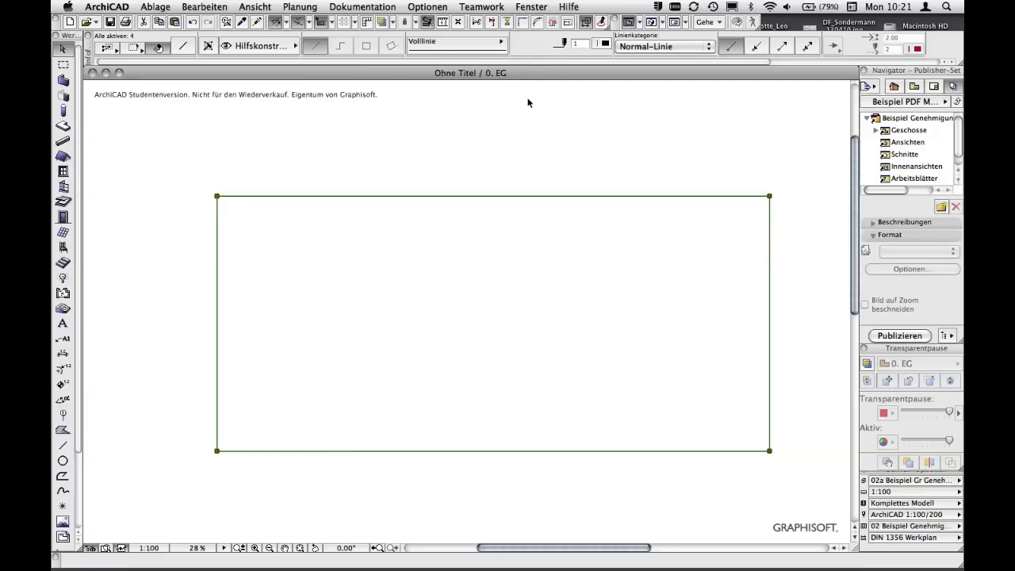
pyautogui.press('super+t')
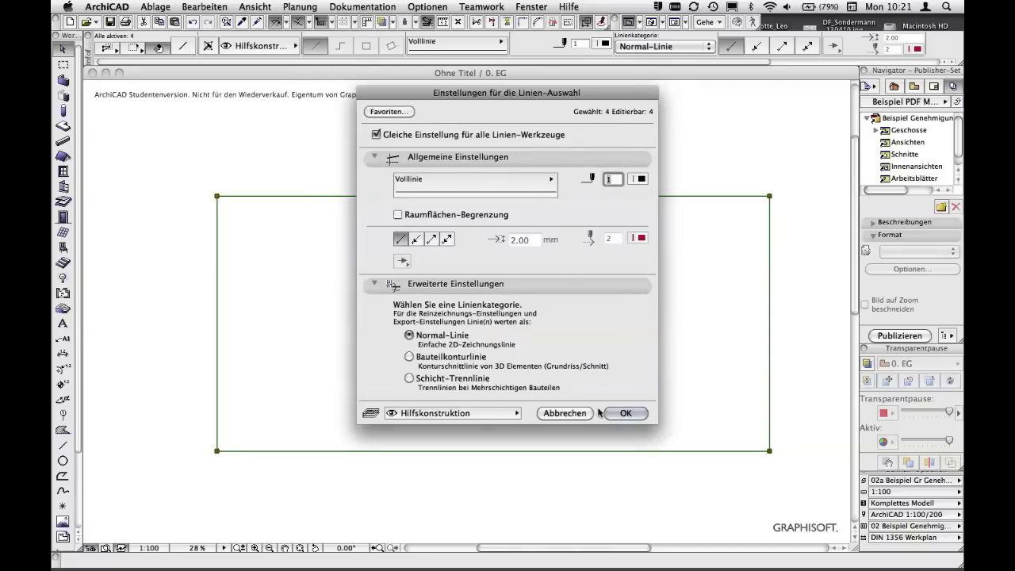
pyautogui.click(585, 413)
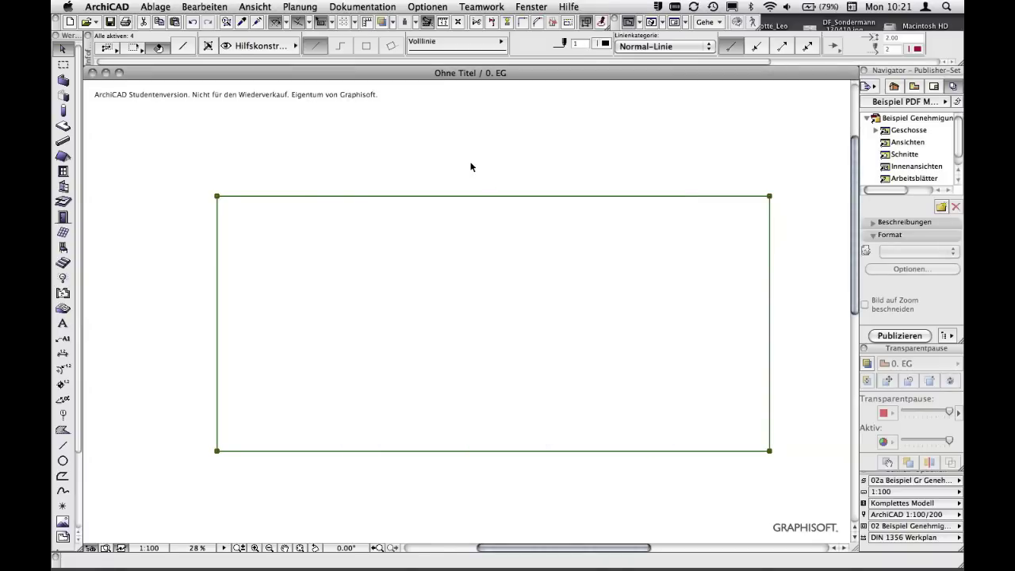
pyautogui.press('Escape')
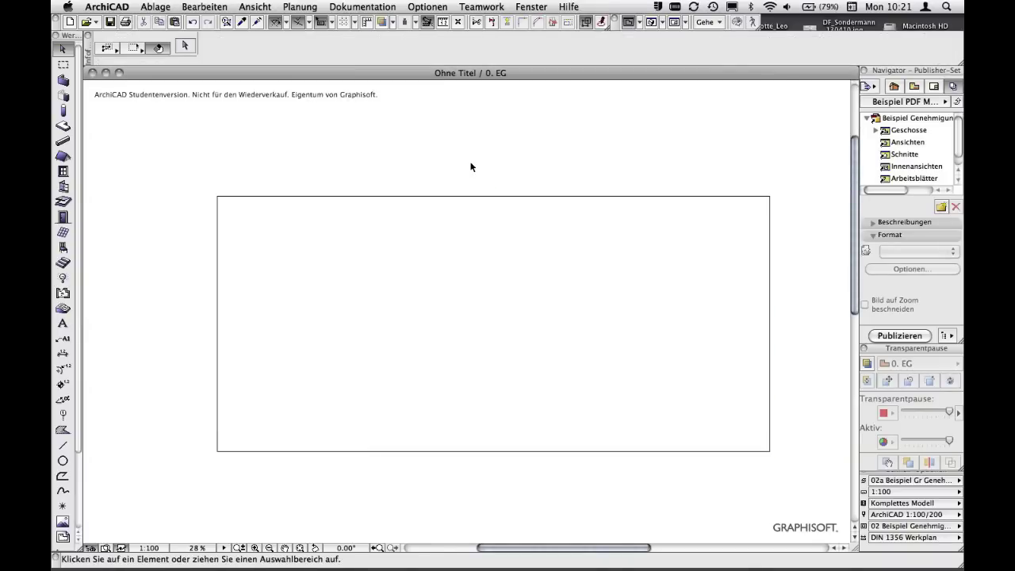